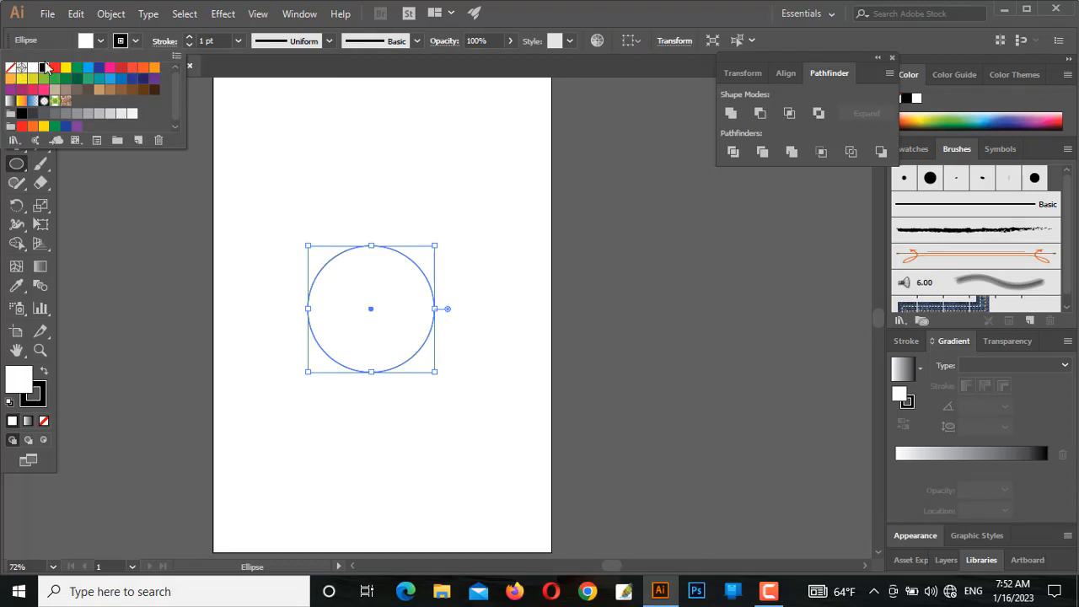
Remove the circle's stroke and fill the circle with solid black
{"action": "left_click", "coordinate": [11, 69]}
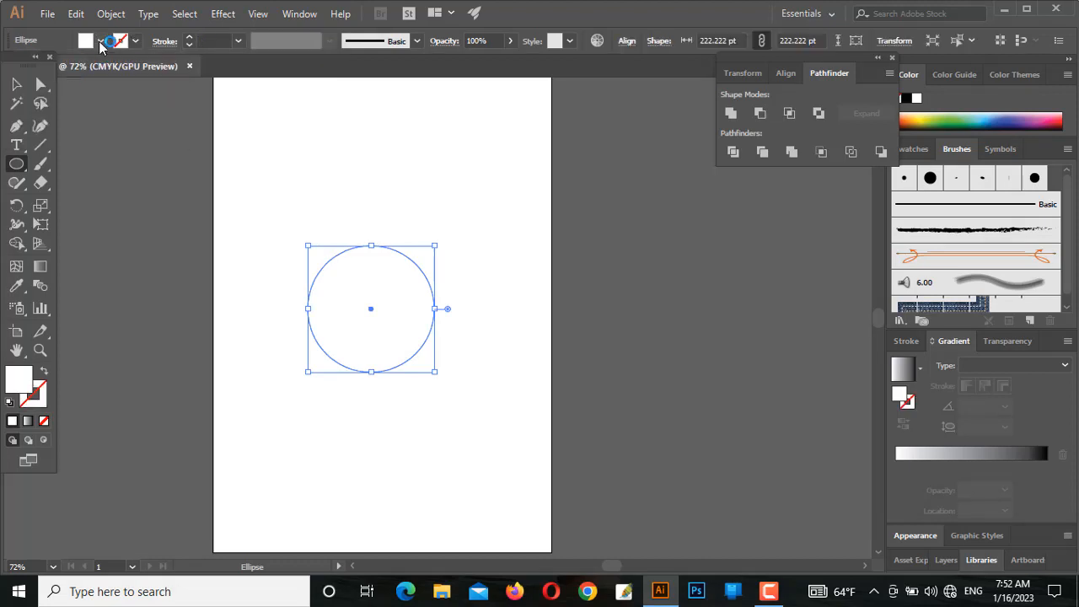
{"action": "left_click", "coordinate": [101, 42]}
{"action": "left_click", "coordinate": [44, 68]}
{"action": "key", "text": "Escape"}
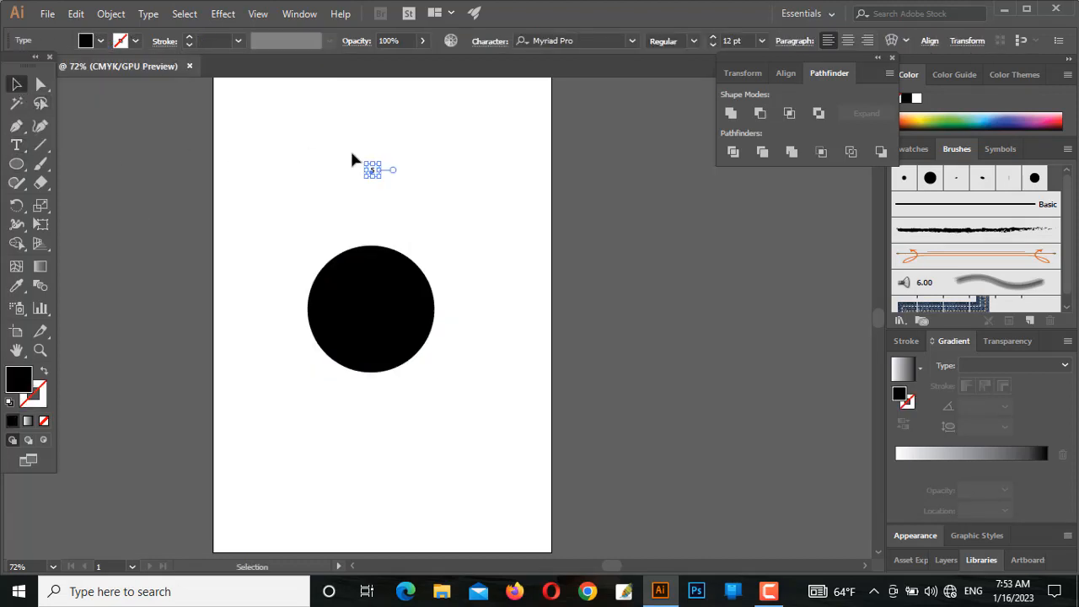
Enlarge the letter S to about 259 pt over the middle of the black circle and expand it into outlines
{"action": "left_click_drag", "start_coordinate": [378, 164], "coordinate": [456, 116]}
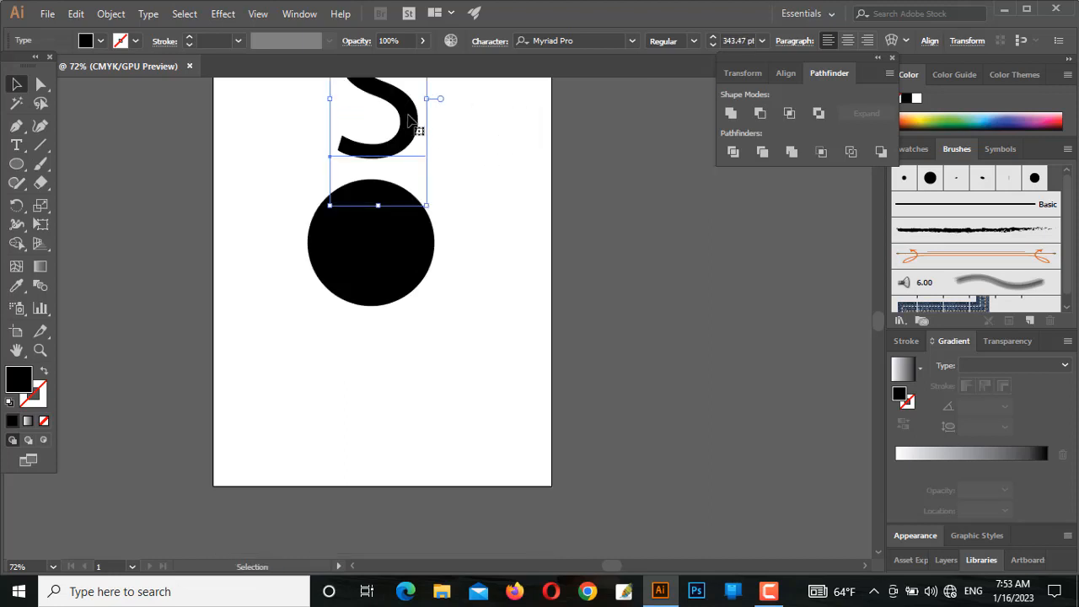
{"action": "left_click_drag", "start_coordinate": [413, 122], "coordinate": [380, 249]}
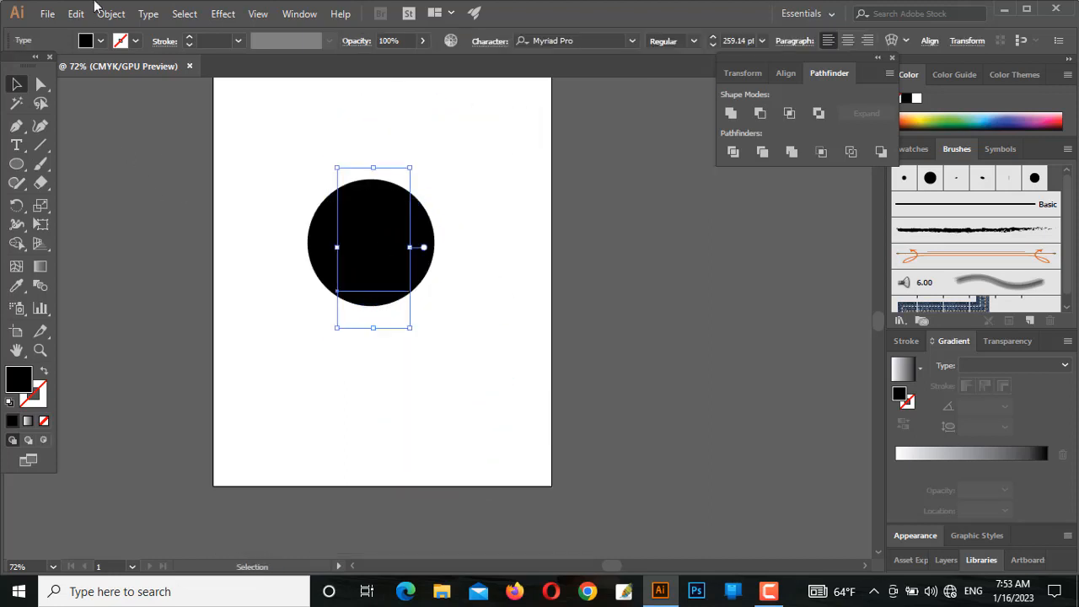
{"action": "left_click", "coordinate": [111, 15]}
{"action": "left_click", "coordinate": [187, 158]}
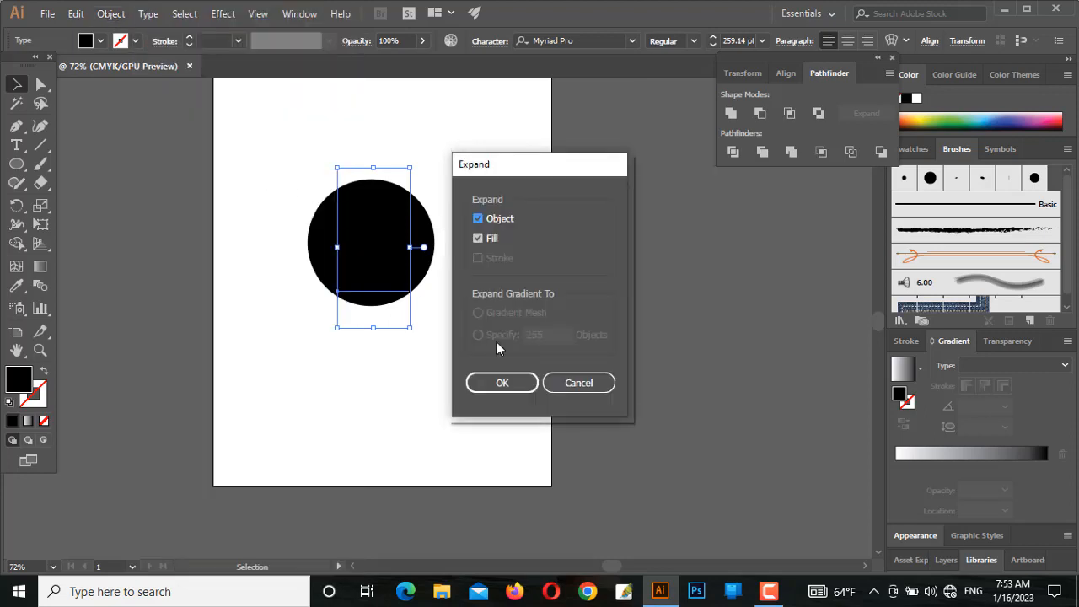
{"action": "left_click", "coordinate": [506, 384]}
{"action": "left_click", "coordinate": [472, 215]}
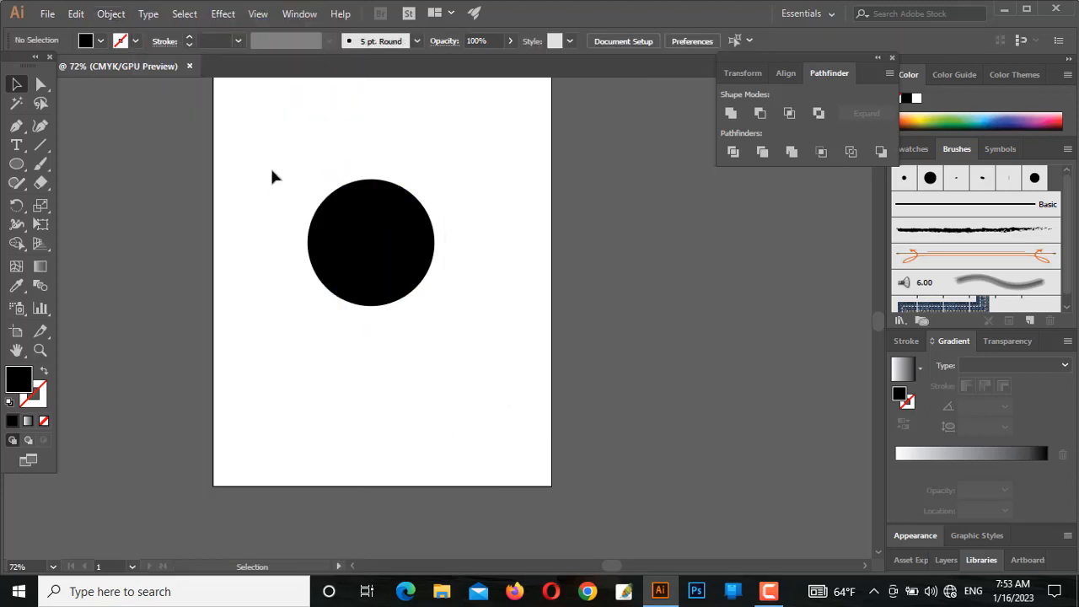
Select the circle and the S outline, and cut the S out of the circle with the Shape Builder
{"action": "left_click_drag", "start_coordinate": [272, 167], "coordinate": [425, 313]}
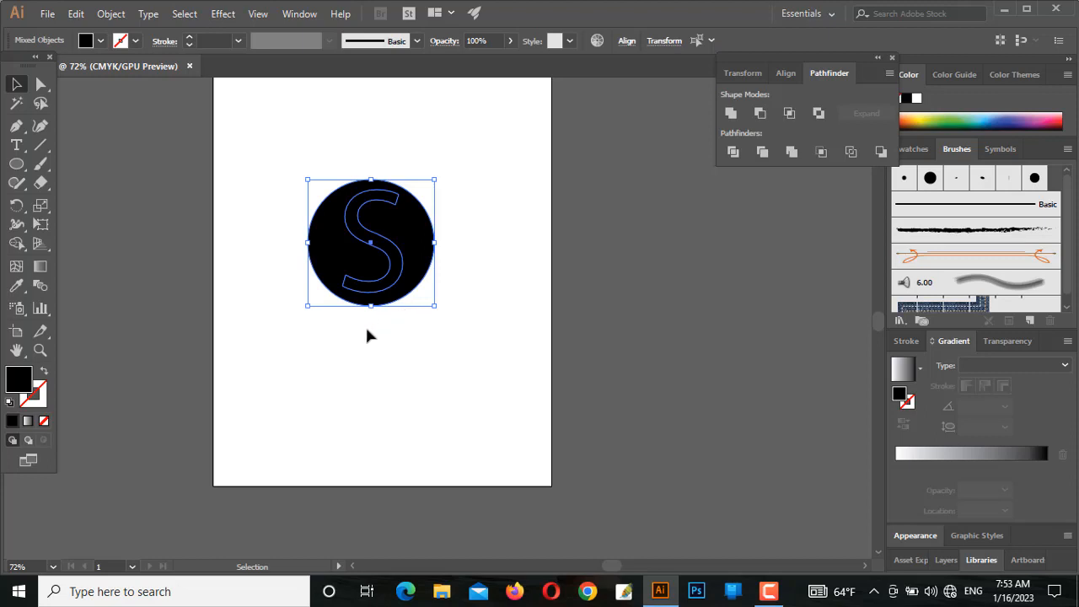
{"action": "left_click", "coordinate": [16, 245]}
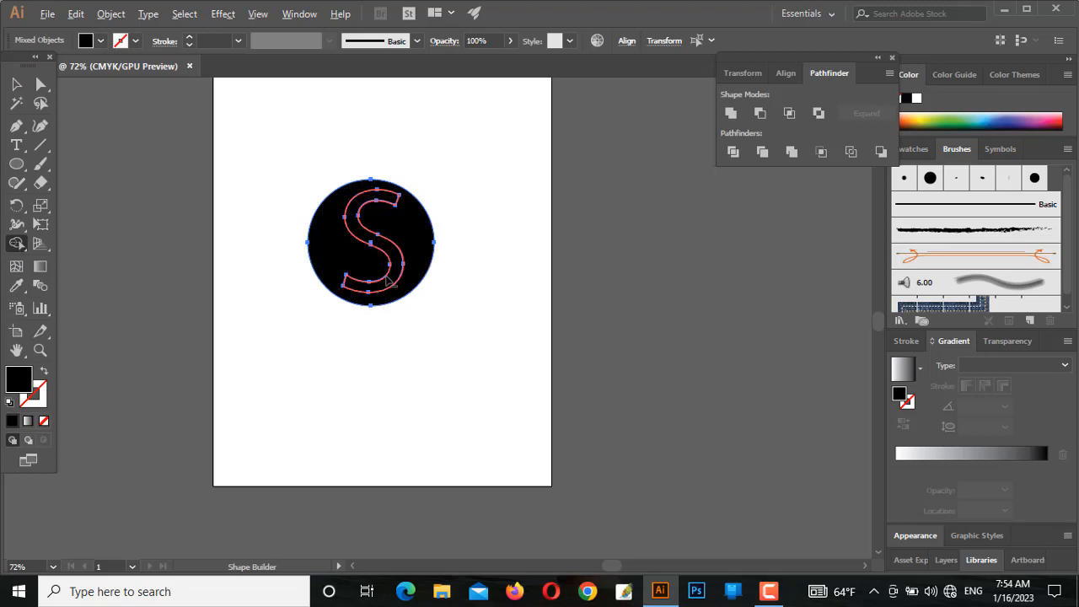
{"action": "left_click", "coordinate": [392, 286], "text": "alt"}
Stretch the inner corner points at both ends of the S into pointed serifs, and fill the circle with orange
{"action": "key", "text": "a"}
{"action": "left_click_drag", "start_coordinate": [398, 203], "coordinate": [399, 223]}
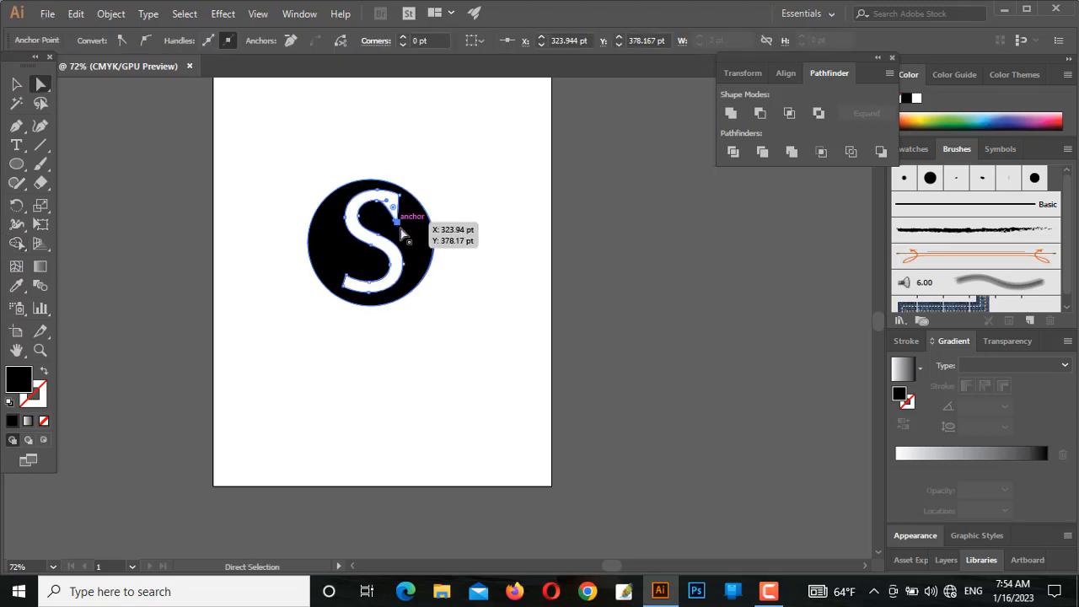
{"action": "left_click", "coordinate": [347, 277]}
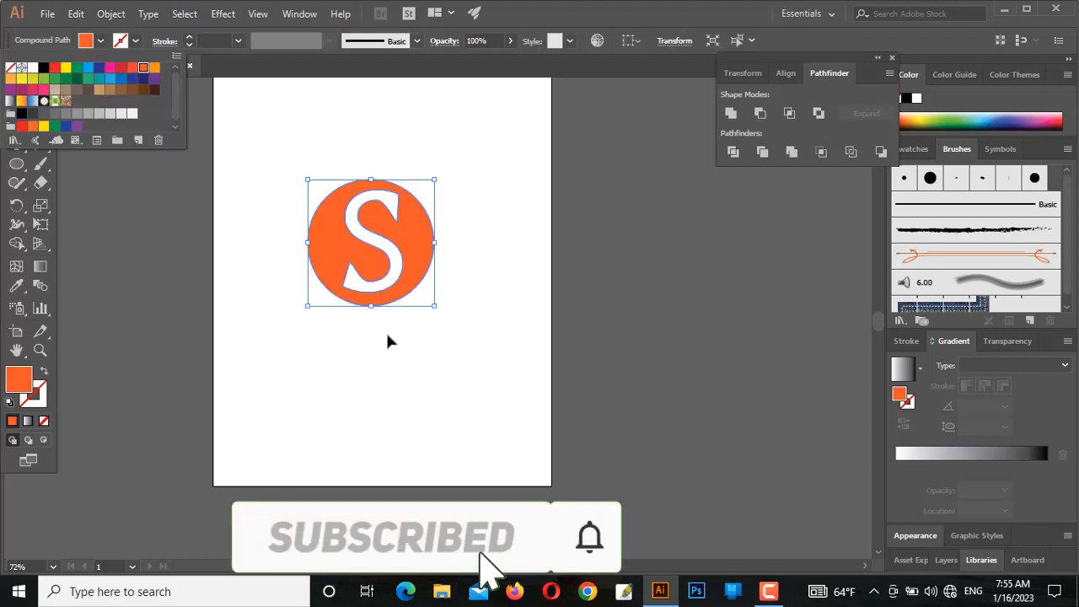
{"action": "left_click", "coordinate": [358, 380]}
{"action": "left_click", "coordinate": [358, 379]}
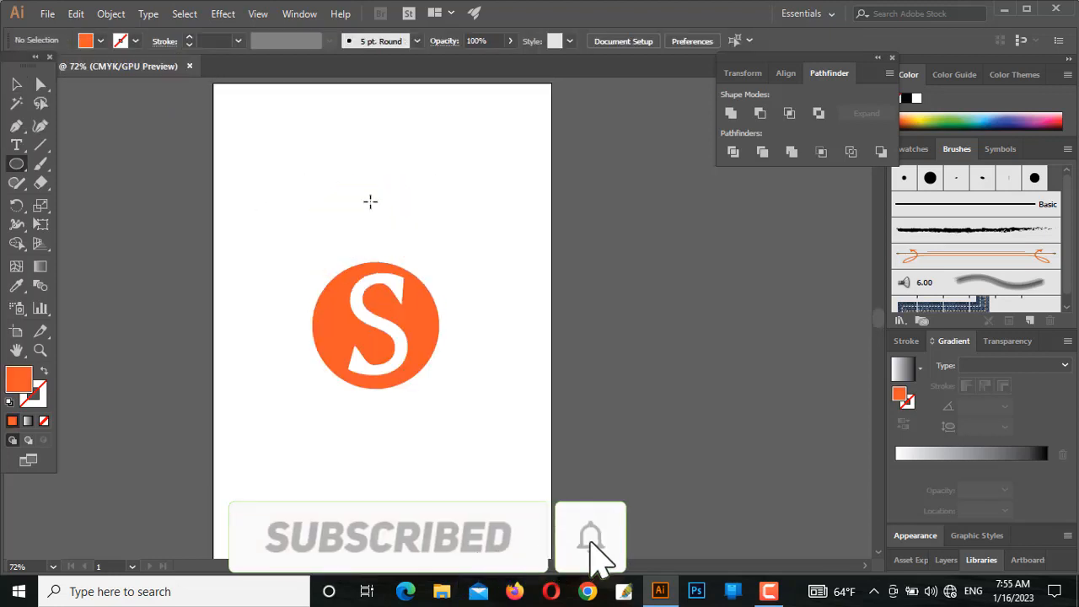
Draw a circle about 353 pt in diameter over the S emblem and remove its fill
{"action": "left_click_drag", "start_coordinate": [322, 261], "coordinate": [466, 462]}
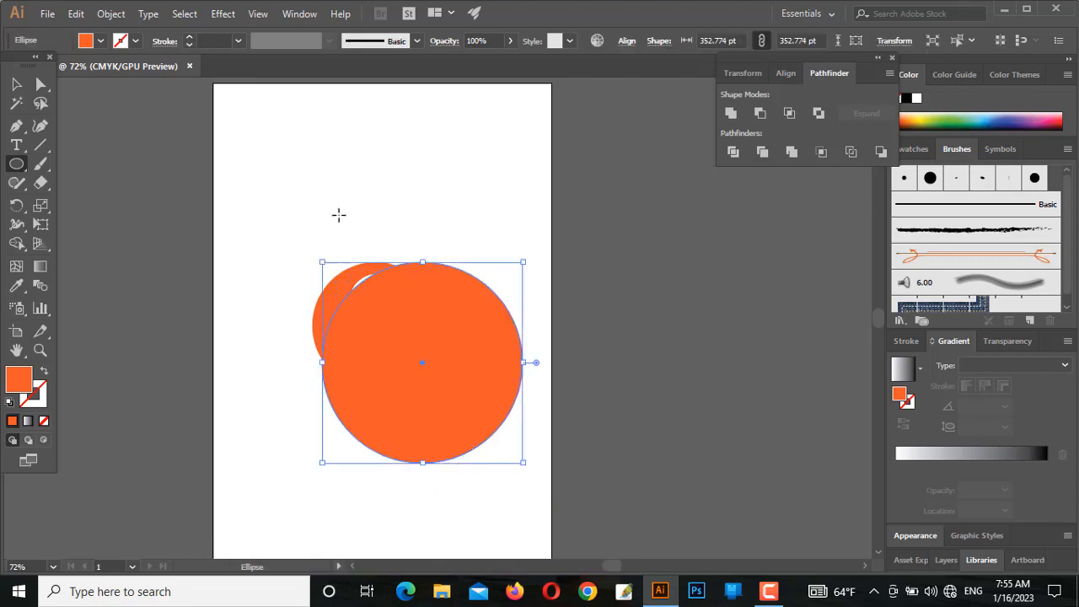
{"action": "key", "text": "v"}
{"action": "left_click", "coordinate": [85, 41]}
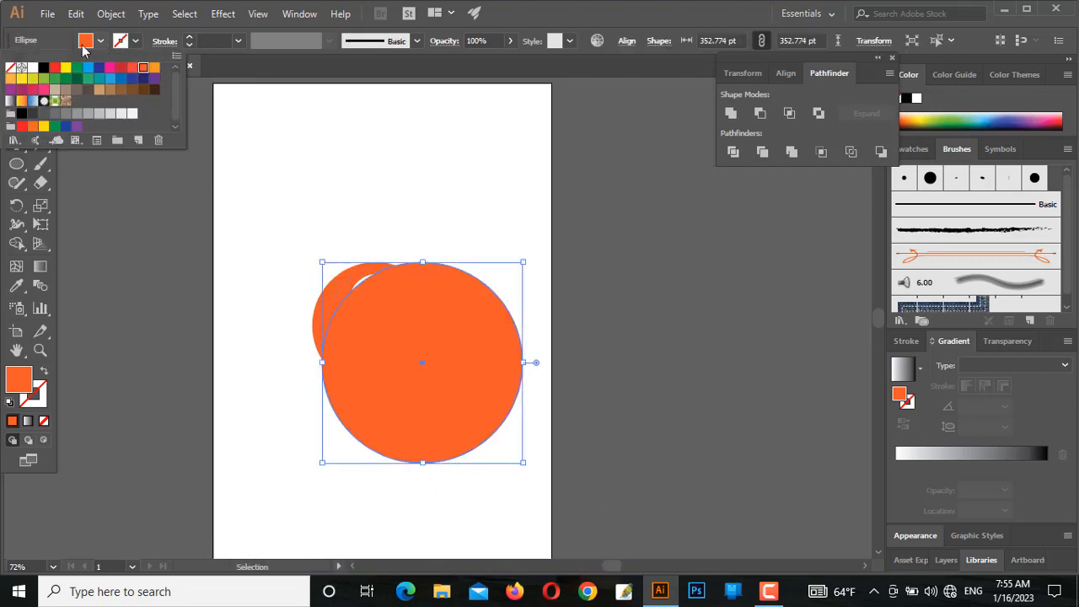
{"action": "left_click", "coordinate": [10, 67]}
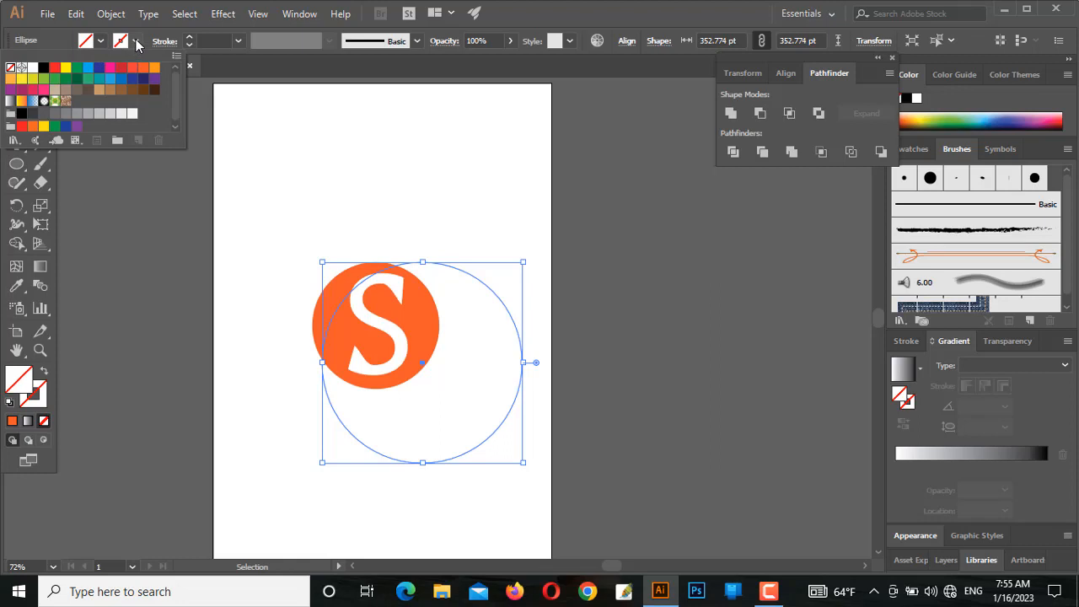
Give the unfilled circle a very thick black stroke and expand it into a filled ring
{"action": "left_click", "coordinate": [204, 40]}
{"action": "scroll", "coordinate": [205, 43], "scroll_direction": "up", "scroll_amount": 9}
{"action": "scroll", "coordinate": [210, 50], "scroll_direction": "up", "scroll_amount": 3}
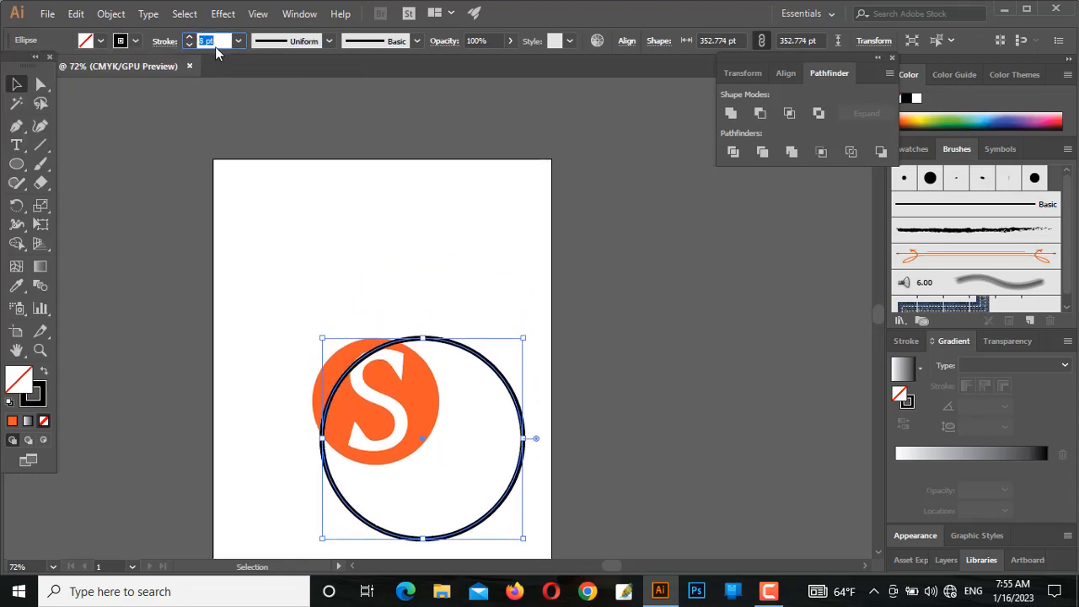
{"action": "scroll", "coordinate": [215, 42], "scroll_direction": "up", "scroll_amount": 9}
{"action": "scroll", "coordinate": [213, 41], "scroll_direction": "up", "scroll_amount": 6}
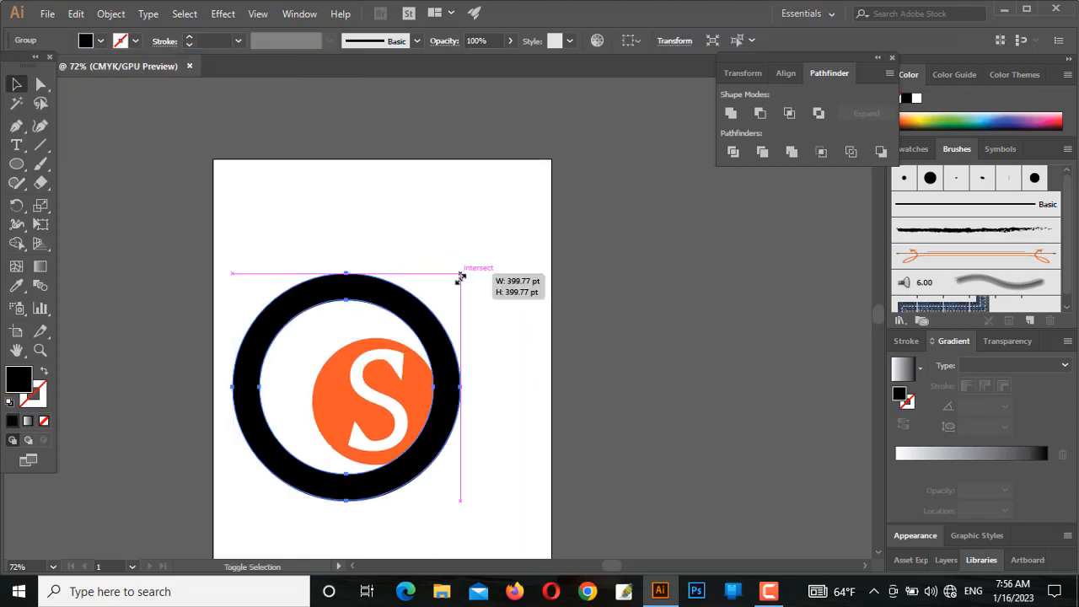
Scale the black ring down and centre it around the orange S circle, leaving a thin white gap
{"action": "left_click_drag", "start_coordinate": [458, 278], "coordinate": [405, 343]}
{"action": "left_click_drag", "start_coordinate": [350, 482], "coordinate": [470, 496]}
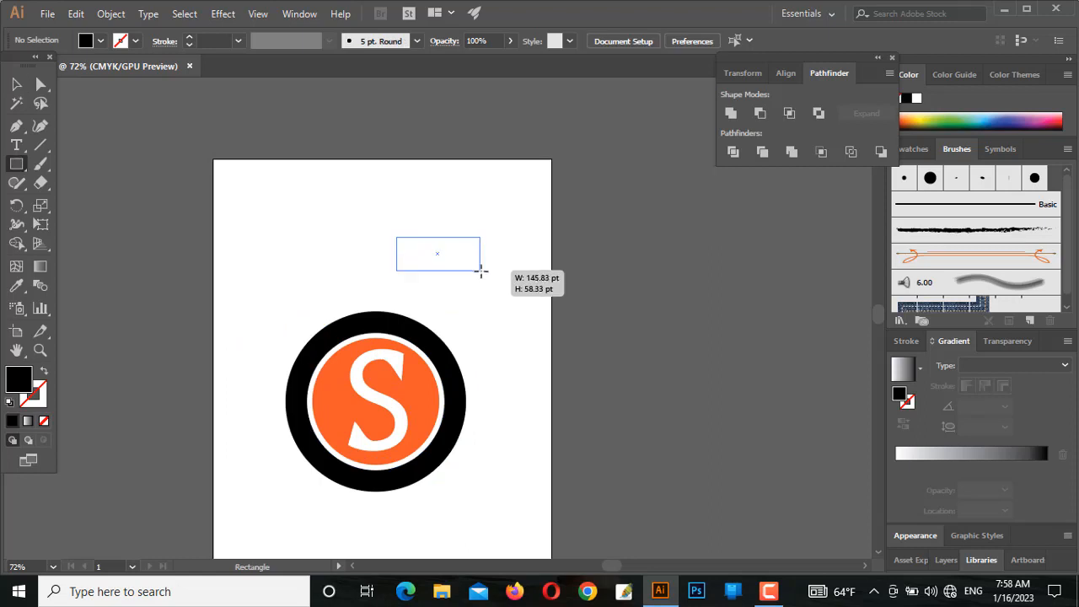
Draw a wide black rectangle above the ring, add a point on its lower edge and delete its lower right corner
{"action": "left_click_drag", "start_coordinate": [481, 269], "coordinate": [517, 278]}
{"action": "key", "text": "p"}
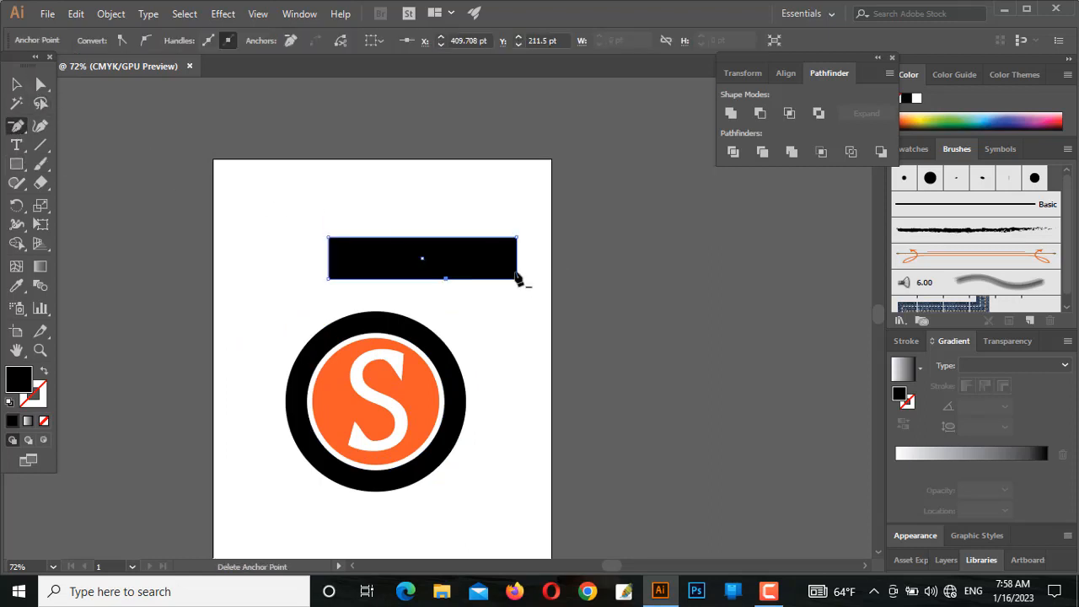
{"action": "left_click", "coordinate": [517, 279]}
Reshape the black shape's upper edge with the Curvature tool, pulling it inward to form a slim, pointed feather
{"action": "key", "text": "shift+grave"}
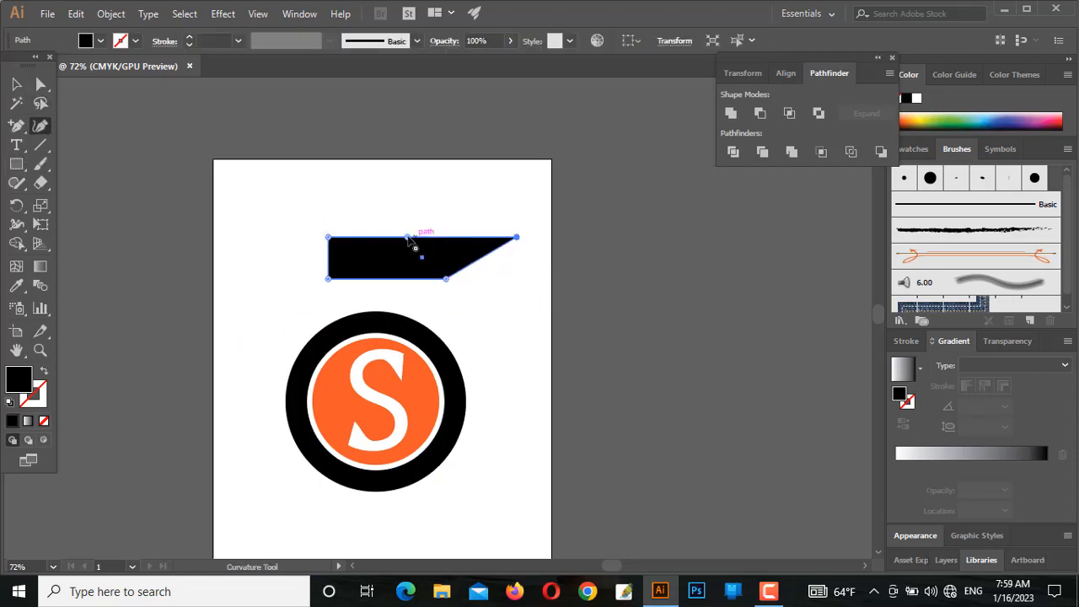
{"action": "left_click_drag", "start_coordinate": [408, 239], "coordinate": [389, 253]}
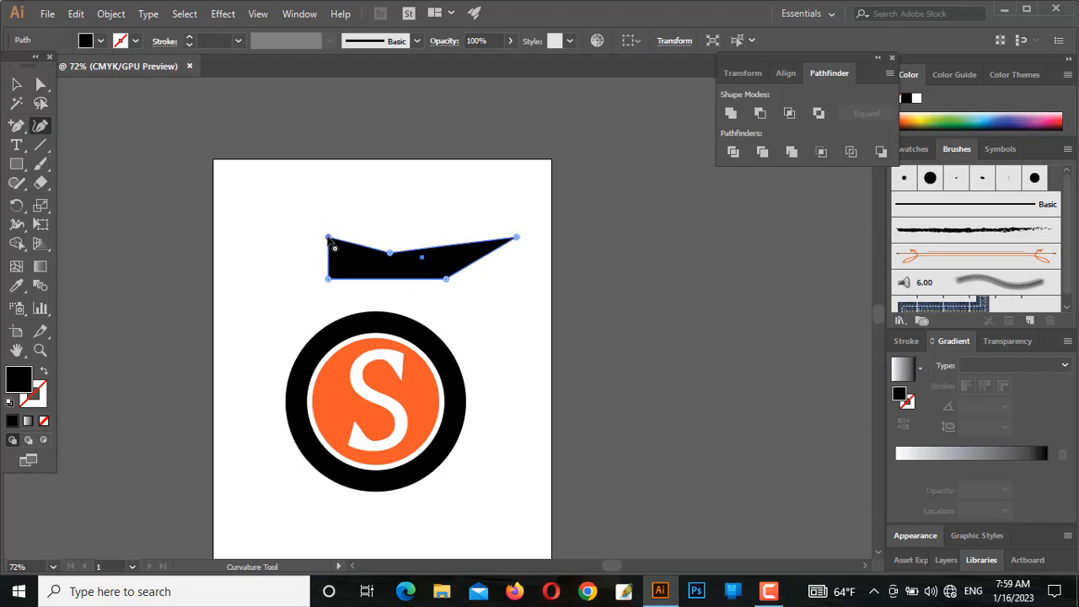
{"action": "left_click_drag", "start_coordinate": [328, 240], "coordinate": [425, 257]}
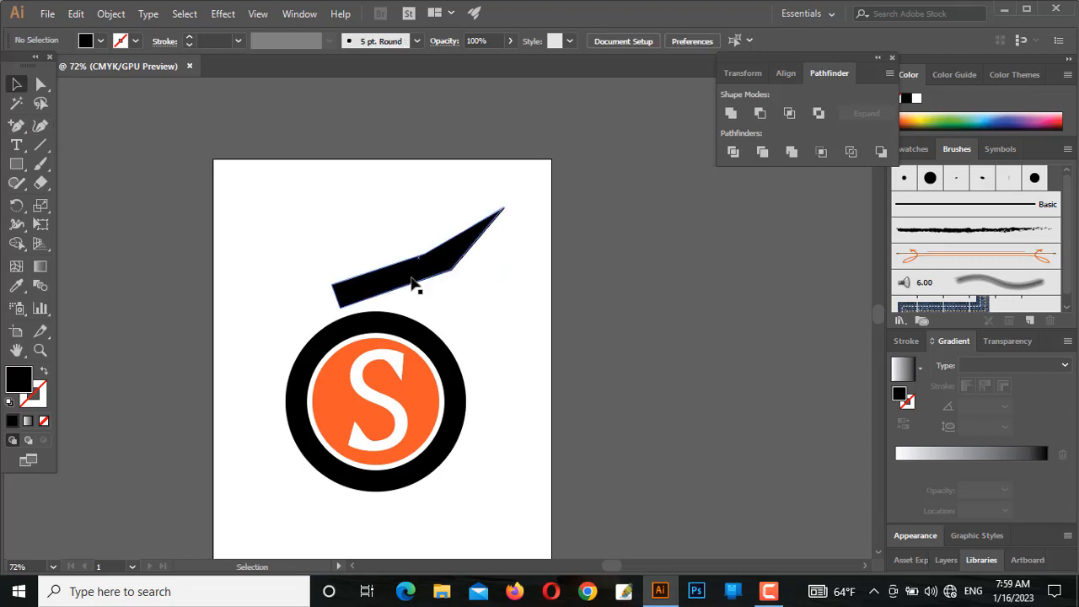
Move the rotated feather onto the ring's upper right edge and shorten it
{"action": "left_click_drag", "start_coordinate": [414, 277], "coordinate": [521, 340]}
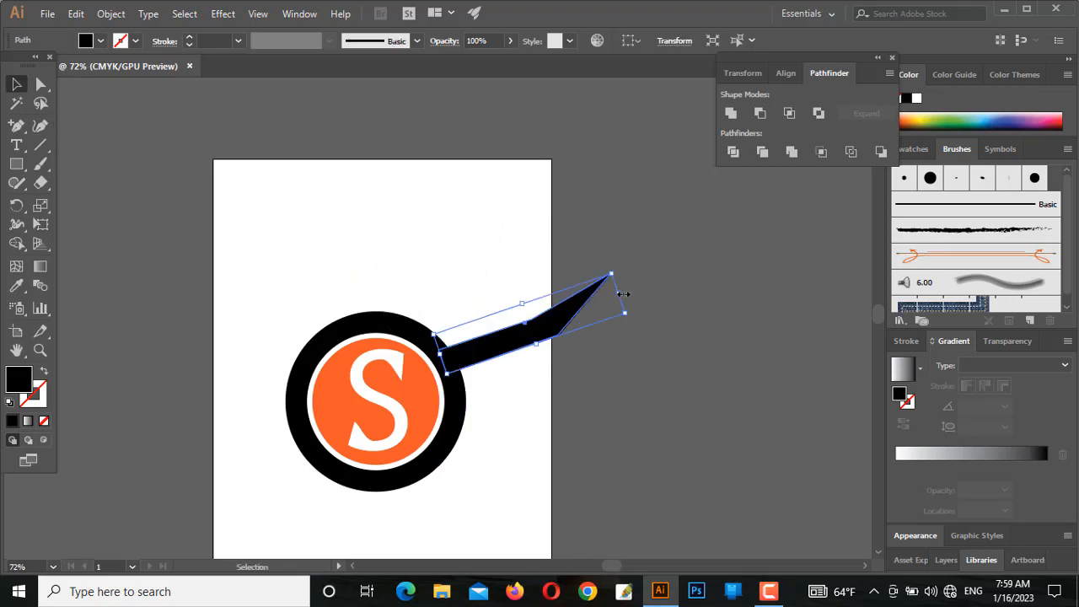
{"action": "left_click_drag", "start_coordinate": [622, 293], "coordinate": [523, 359]}
{"action": "left_click", "coordinate": [509, 401]}
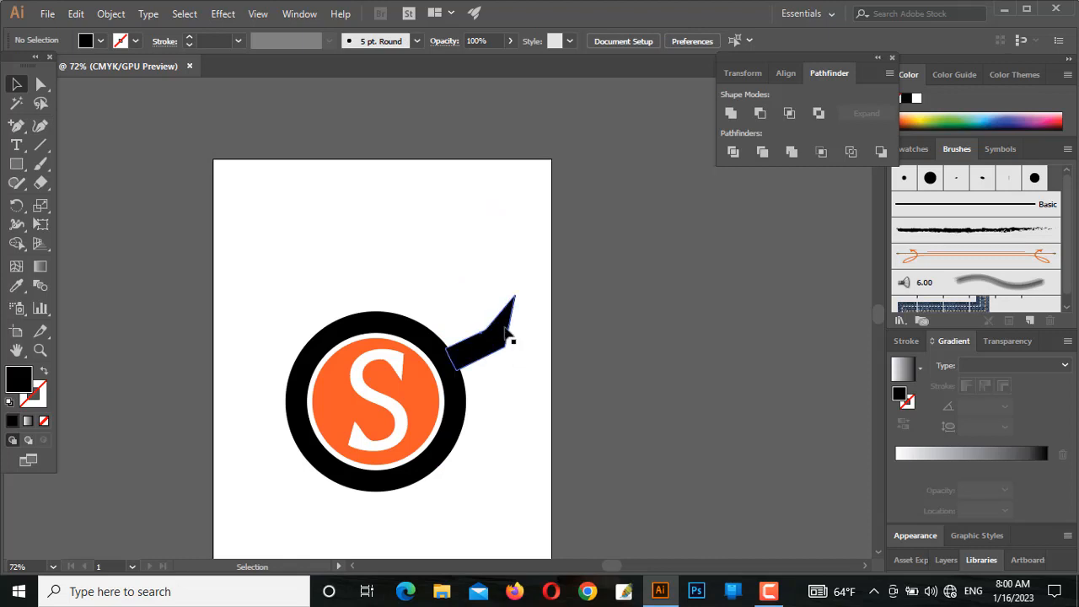
Place a copy of the feather just below the first one on the ring's right edge
{"action": "left_click", "coordinate": [478, 349]}
{"action": "left_click_drag", "start_coordinate": [478, 350], "coordinate": [486, 401]}
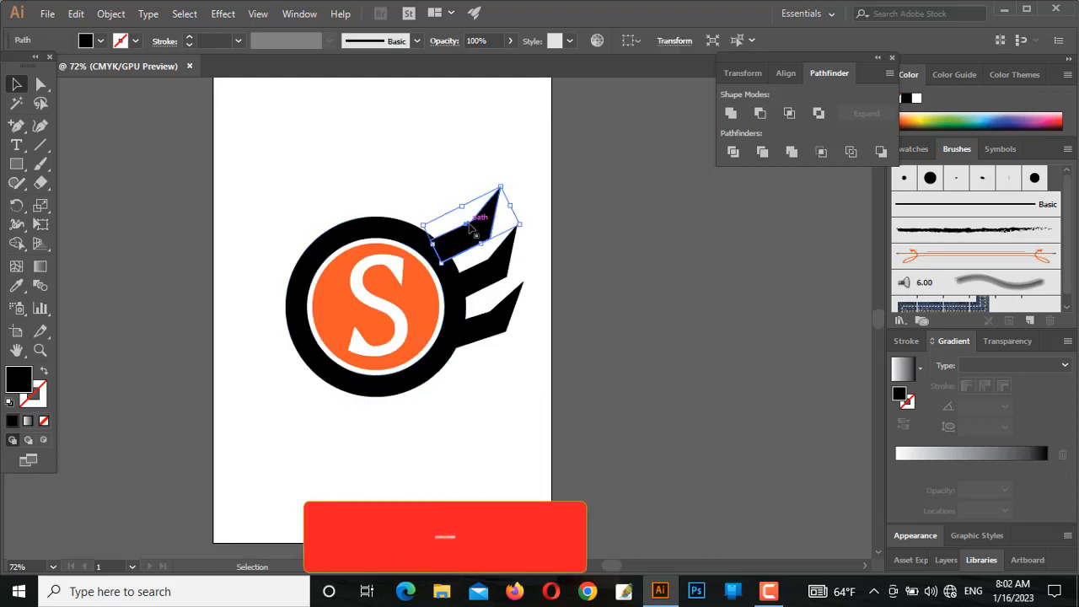
Reflect a copy of the three right feathers across the vertical axis and move it to the ring's left side
{"action": "left_click", "coordinate": [502, 263], "text": "shift"}
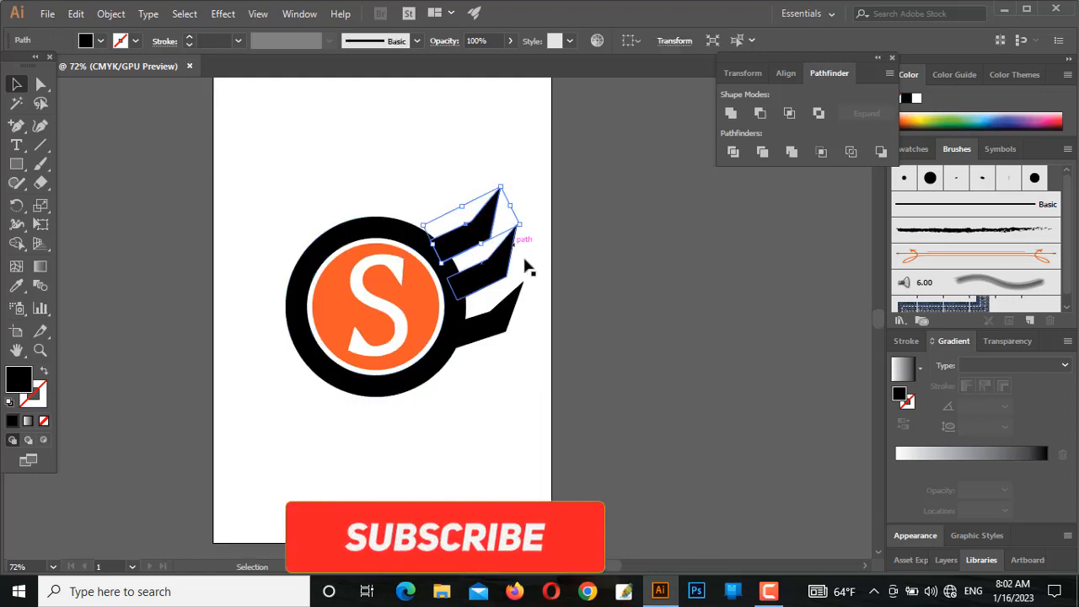
{"action": "left_click", "coordinate": [500, 299], "text": "shift"}
{"action": "right_click", "coordinate": [501, 266]}
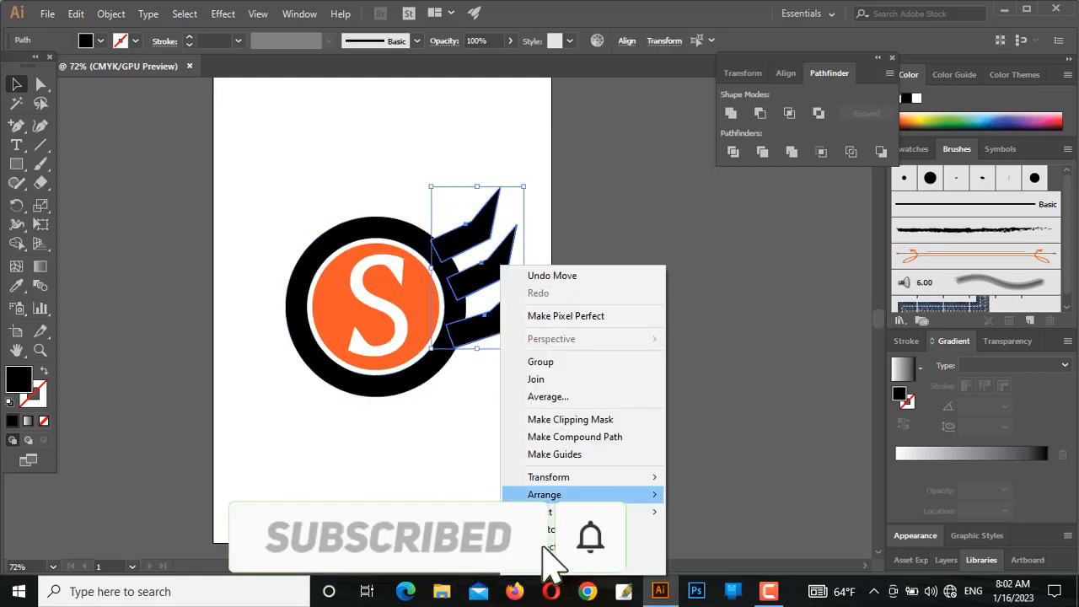
{"action": "mouse_move", "coordinate": [632, 478]}
{"action": "left_click", "coordinate": [739, 399]}
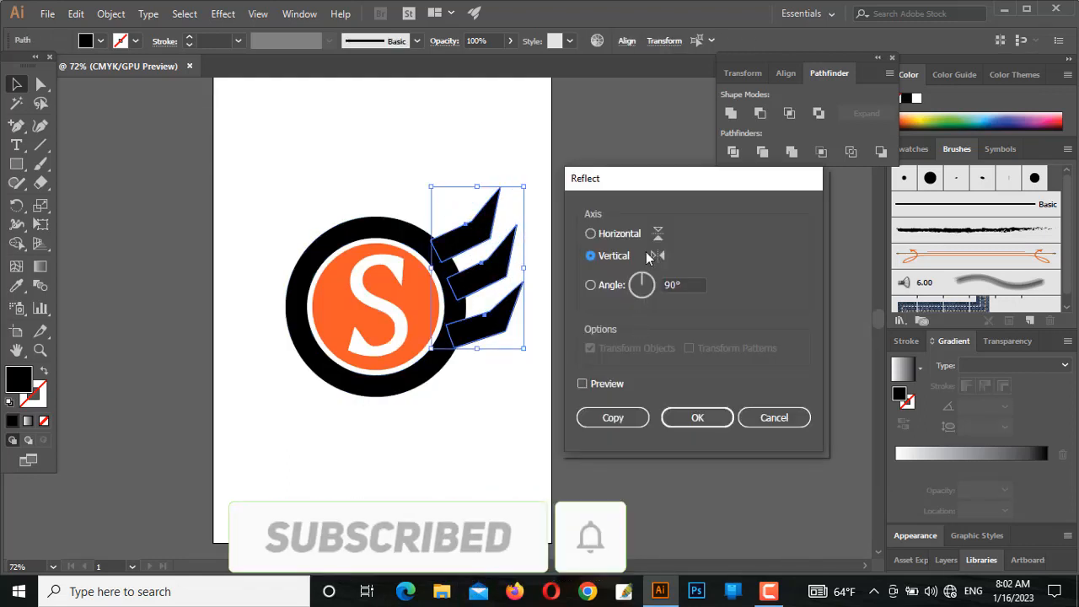
{"action": "left_click", "coordinate": [582, 386]}
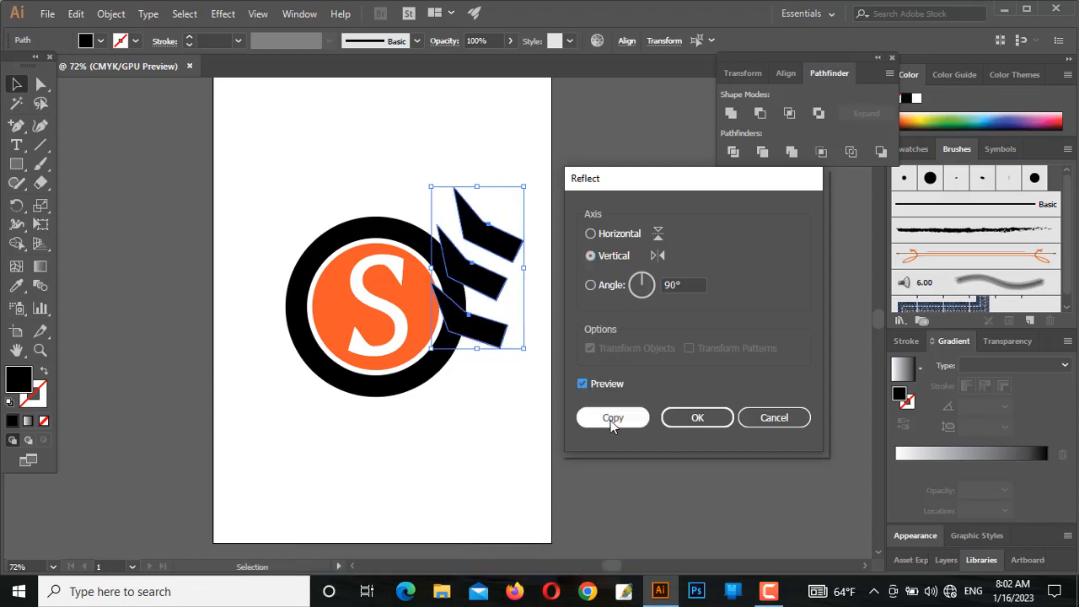
{"action": "left_click", "coordinate": [612, 419]}
{"action": "left_click_drag", "start_coordinate": [480, 338], "coordinate": [292, 334]}
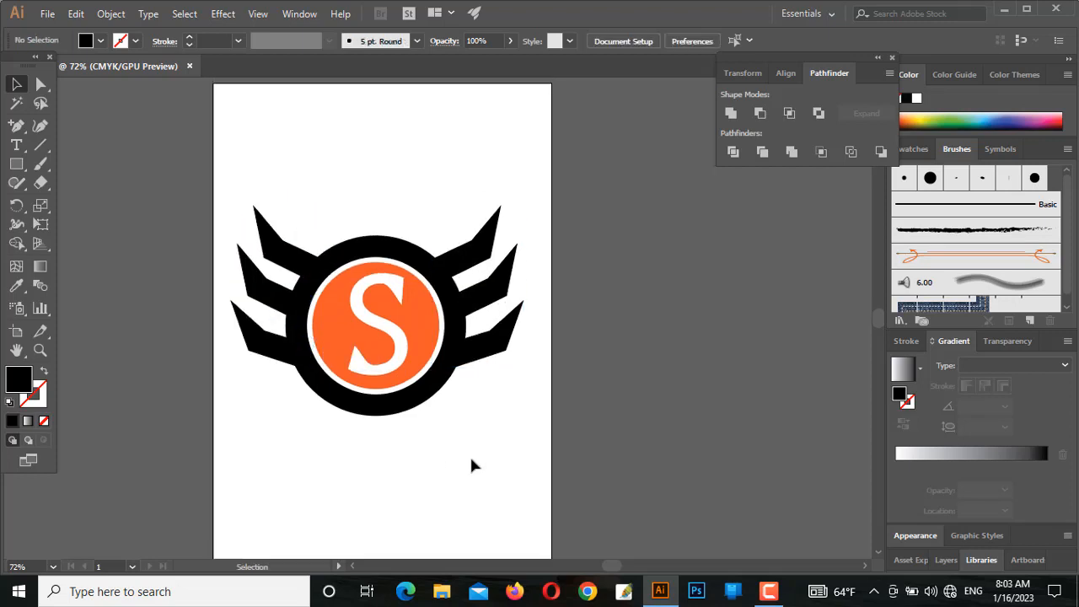
Apply a white-to-black linear gradient to the right wing's feathers
{"action": "left_click", "coordinate": [430, 407]}
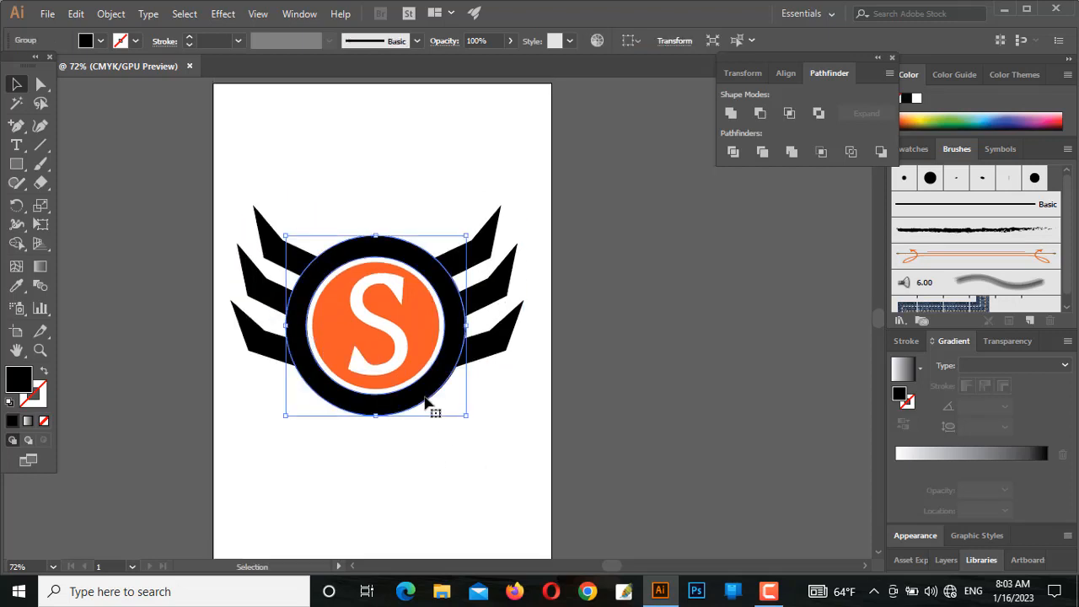
{"action": "key", "text": "ctrl+1"}
{"action": "key", "text": "ctrl+shift+a"}
{"action": "left_click", "coordinate": [616, 271]}
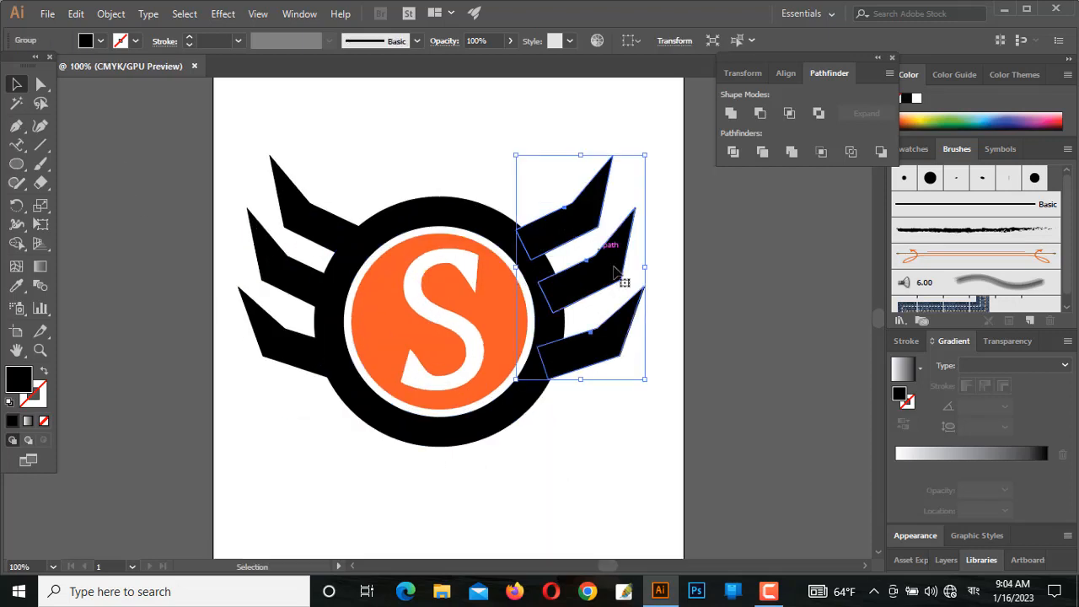
{"action": "left_click", "coordinate": [920, 371]}
{"action": "left_click", "coordinate": [848, 400]}
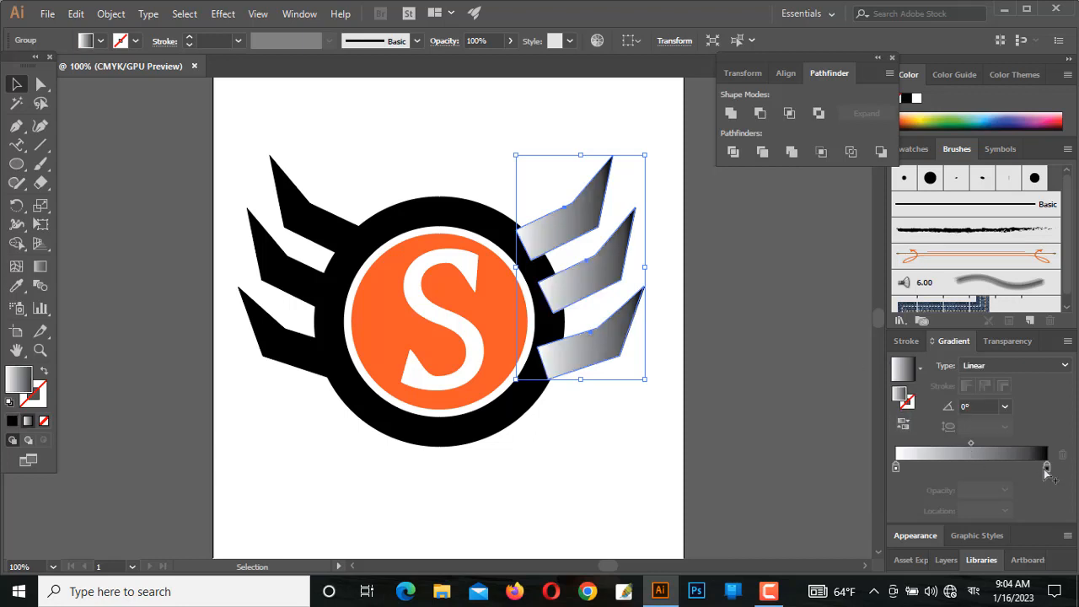
Set the right wing gradient's dark end stop to blue with C 100, M 94.12, Y 0, K 0.78
{"action": "left_click", "coordinate": [1045, 468]}
{"action": "left_click", "coordinate": [1061, 458]}
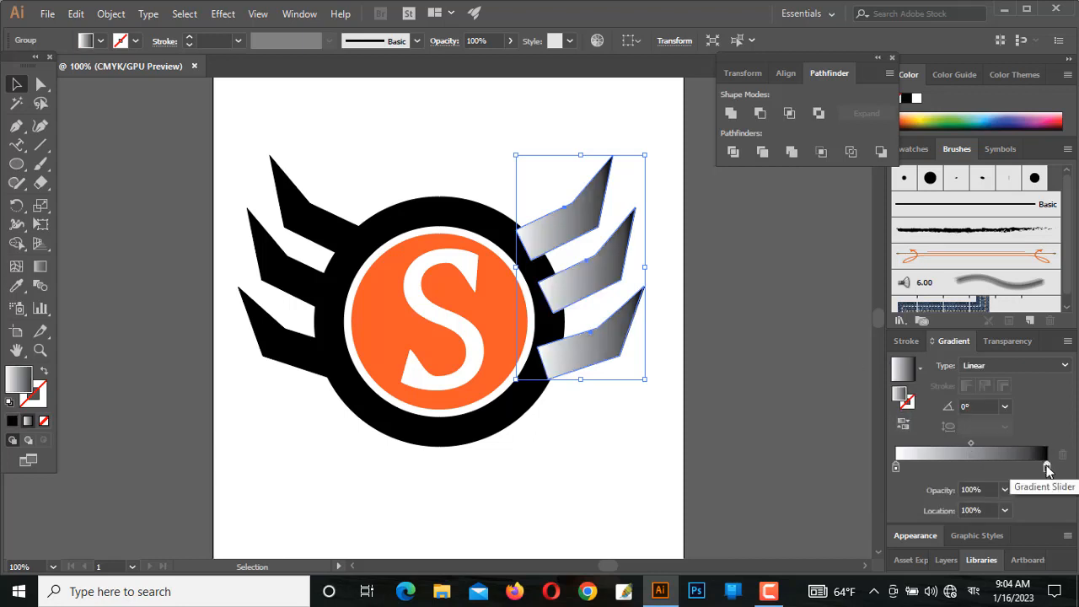
{"action": "double_click", "coordinate": [1047, 467]}
{"action": "left_click", "coordinate": [980, 419]}
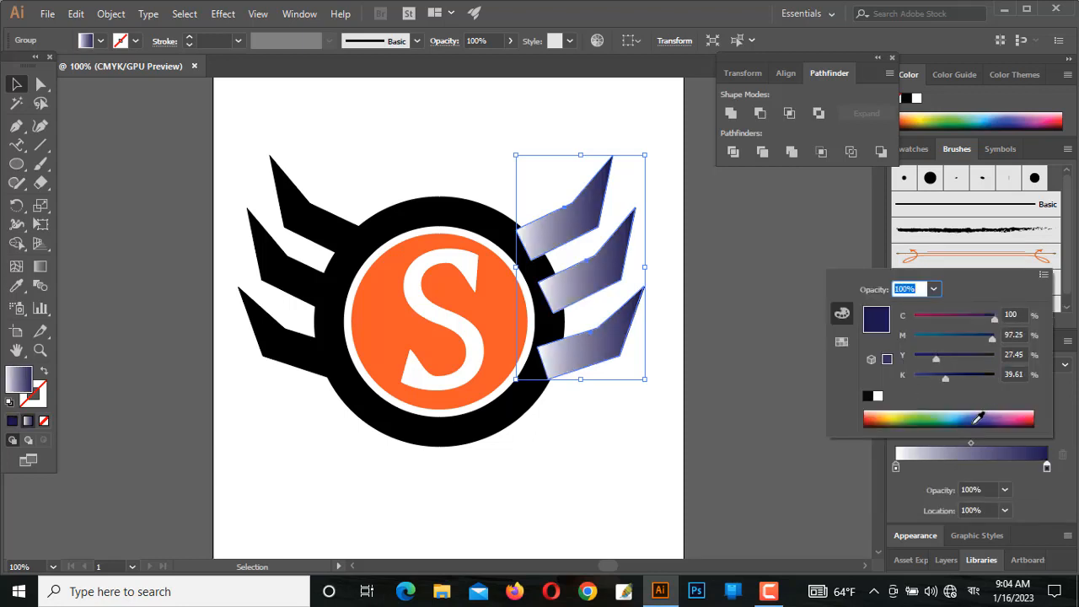
{"action": "left_click", "coordinate": [975, 416]}
{"action": "left_click", "coordinate": [978, 415]}
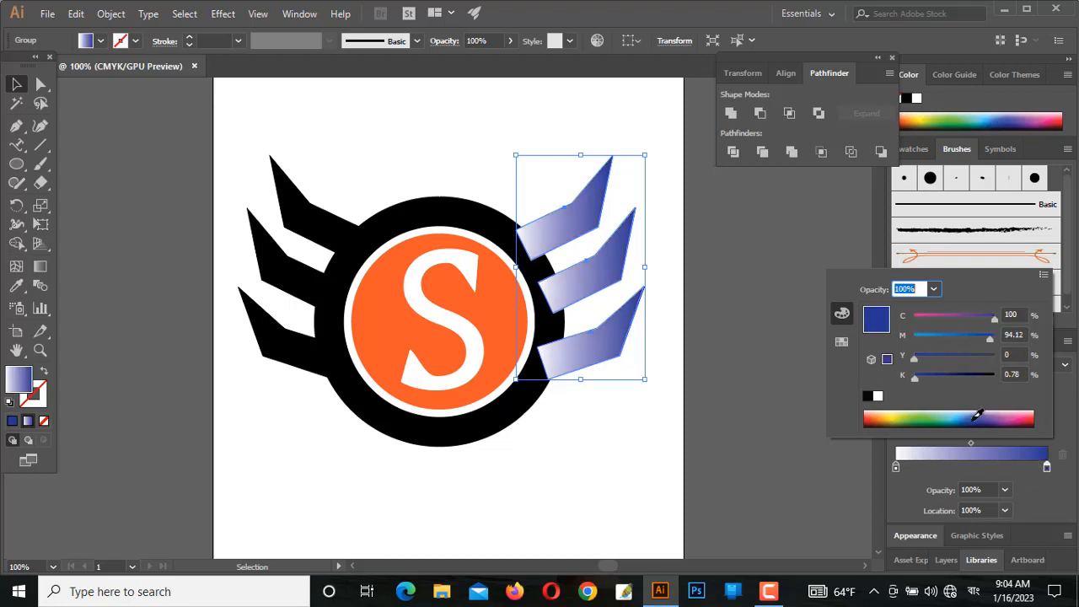
Refine the right wing's gradient with a light blue inner stop at 13.59% location and 68% opacity, and shift the dark blue stop inward
{"action": "left_click", "coordinate": [925, 465]}
{"action": "left_click", "coordinate": [925, 465]}
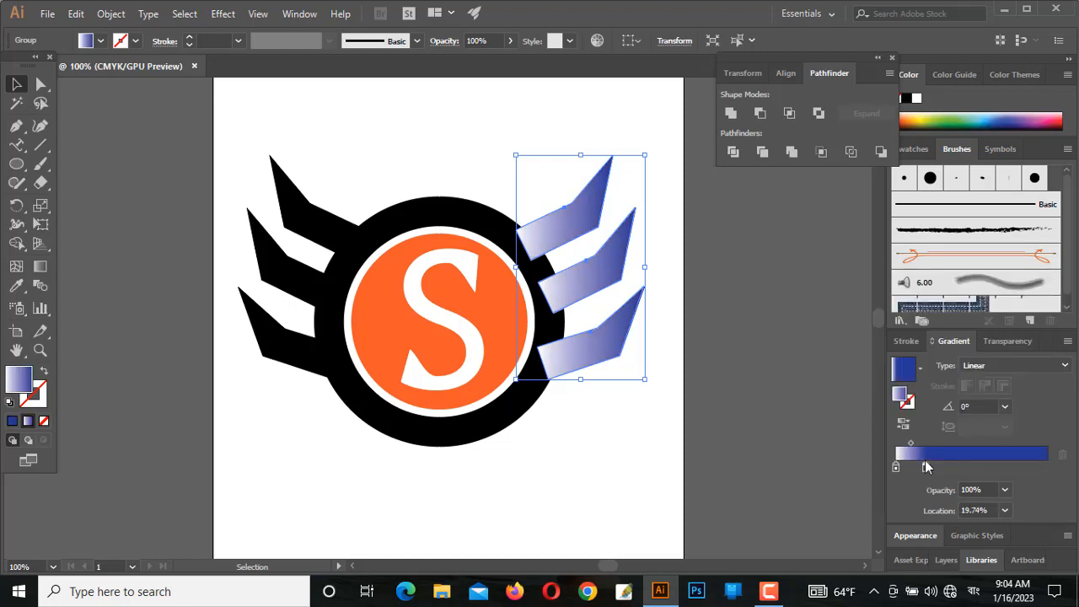
{"action": "left_click_drag", "start_coordinate": [926, 464], "coordinate": [961, 464]}
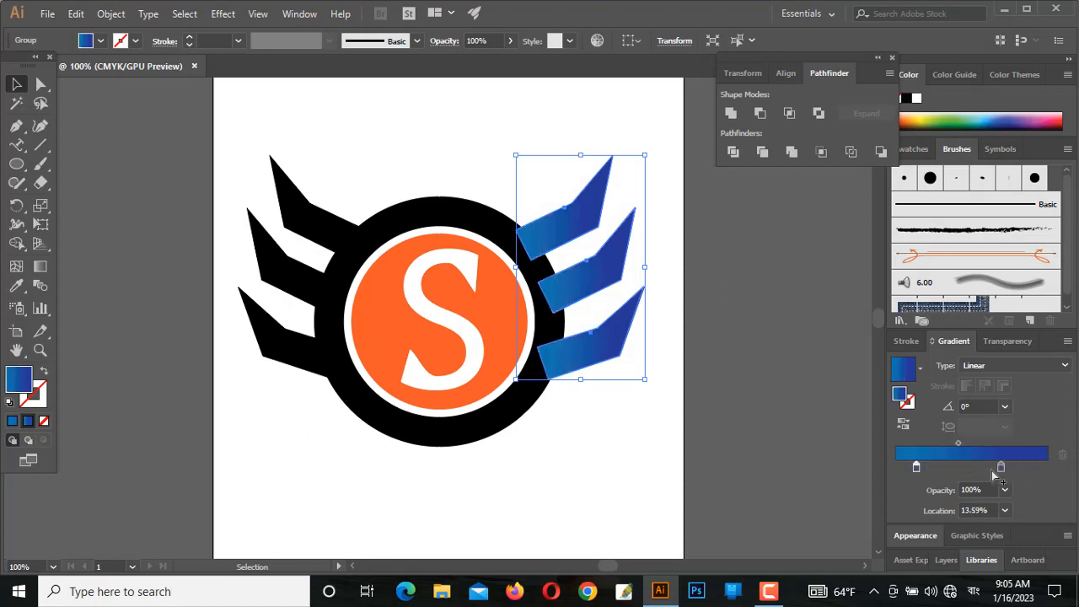
{"action": "left_click", "coordinate": [99, 90]}
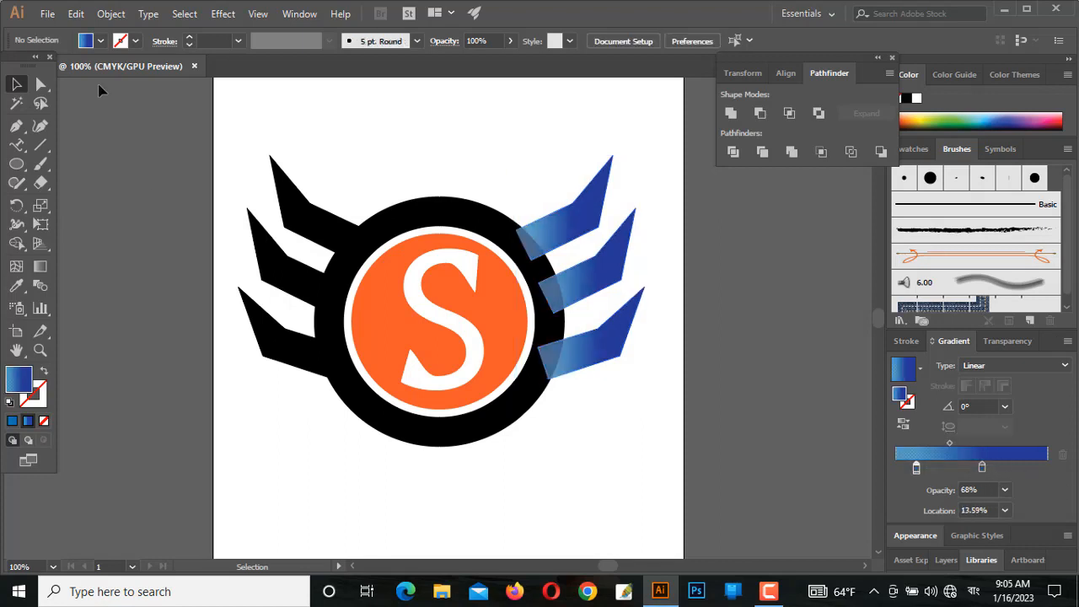
Copy the right wing's blue gradient onto the left wing's feathers with the Eyedropper
{"action": "left_click", "coordinate": [293, 205]}
{"action": "left_click", "coordinate": [16, 285]}
{"action": "left_click", "coordinate": [599, 204]}
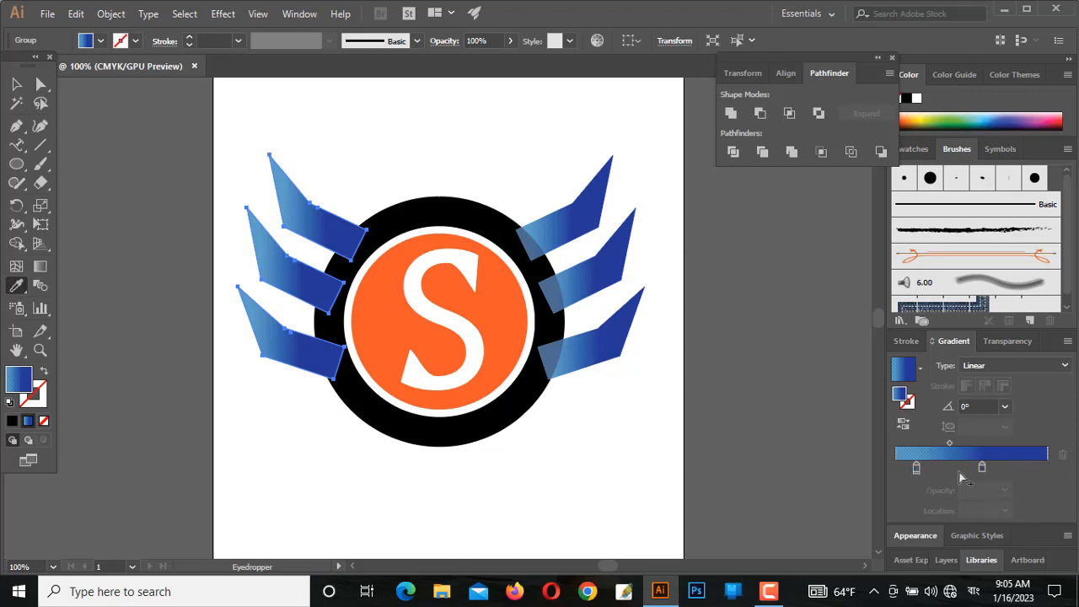
Mirror the left wing's gradient by moving the light stop near the right end and the dark blue stop to 43.33%
{"action": "left_click_drag", "start_coordinate": [917, 469], "coordinate": [1019, 469]}
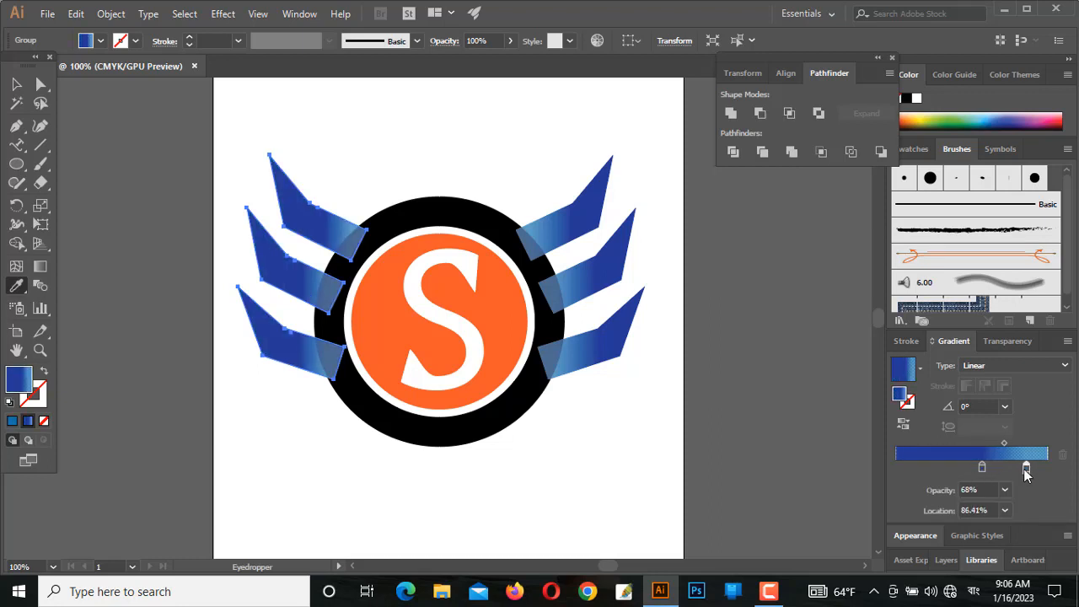
{"action": "left_click_drag", "start_coordinate": [983, 470], "coordinate": [946, 474]}
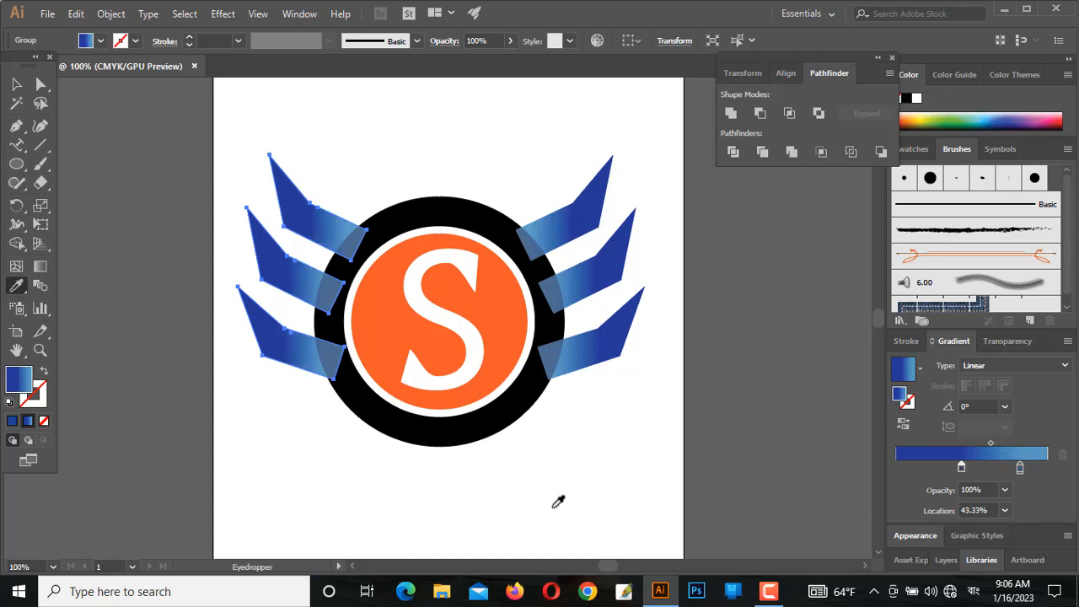
{"action": "key", "text": "v"}
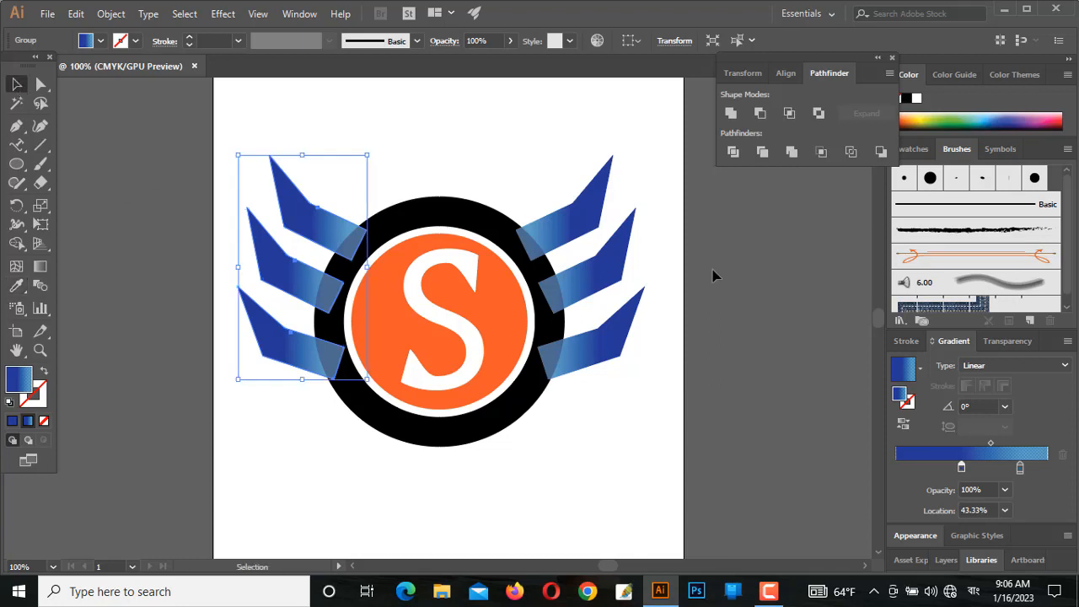
{"action": "left_click", "coordinate": [716, 275]}
Send the left and right wings to the back, behind the black ring
{"action": "left_click", "coordinate": [319, 229]}
{"action": "key", "text": "a"}
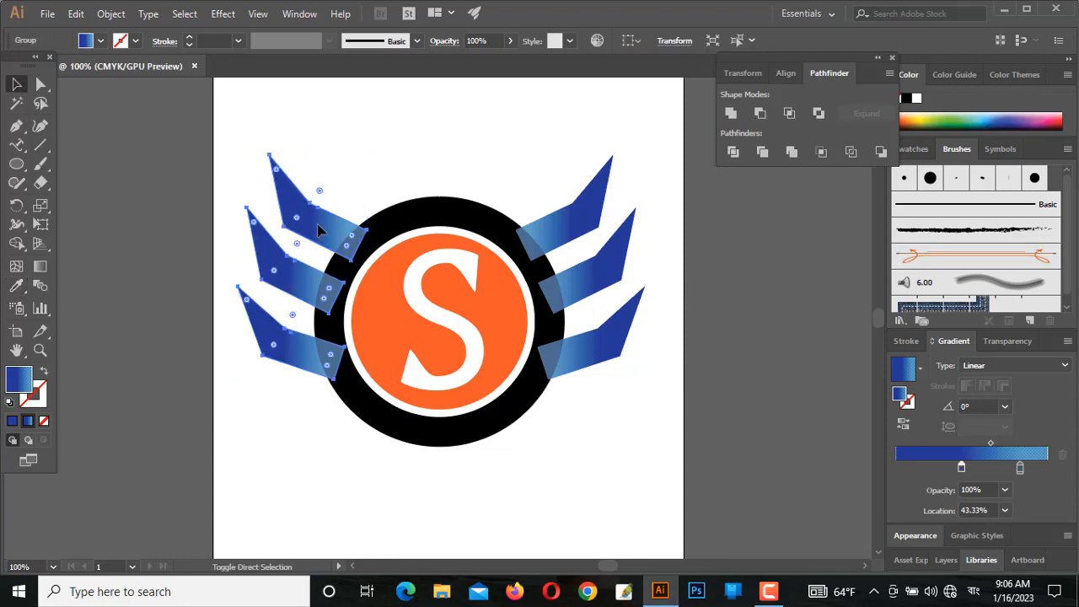
{"action": "key", "text": "ctrl+shift+["}
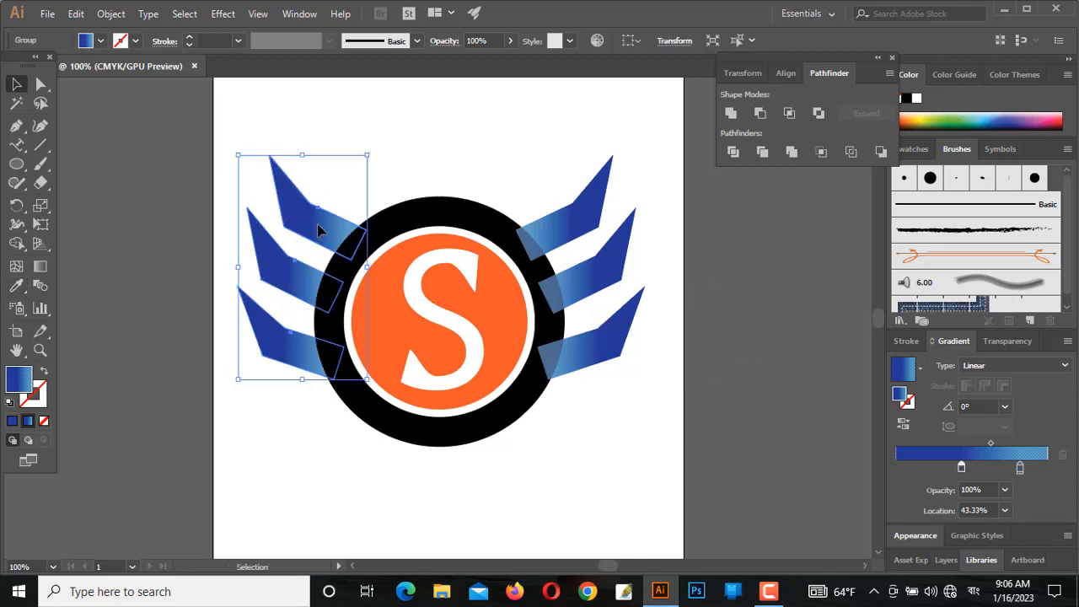
{"action": "left_click", "coordinate": [568, 225]}
{"action": "left_click", "coordinate": [592, 272]}
{"action": "key", "text": "ctrl+shift+["}
{"action": "left_click", "coordinate": [363, 150]}
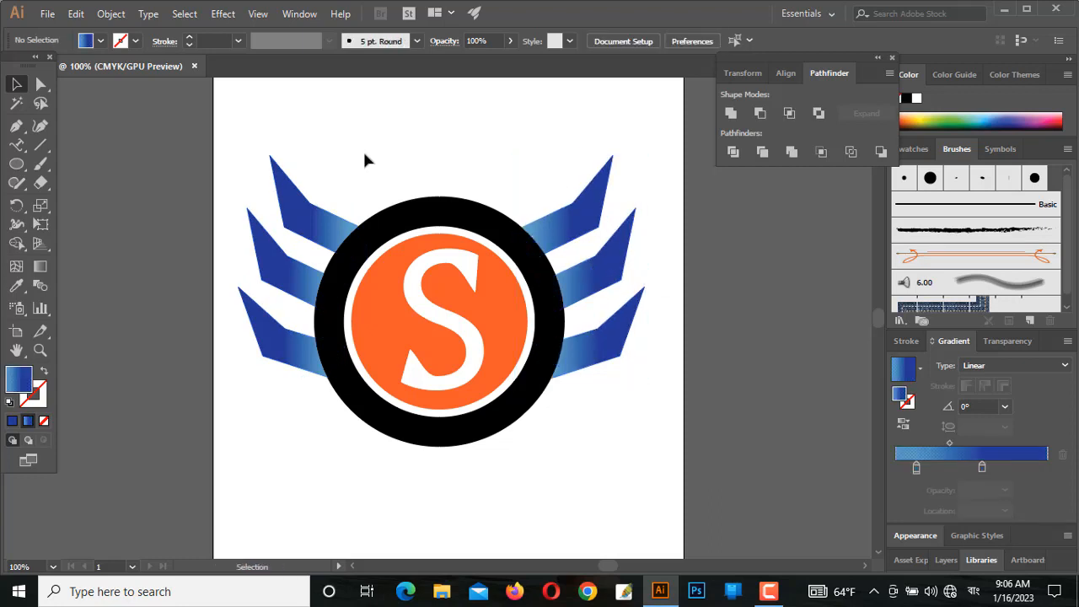
Apply a white-to-black linear gradient to the black ring
{"action": "left_click", "coordinate": [419, 199]}
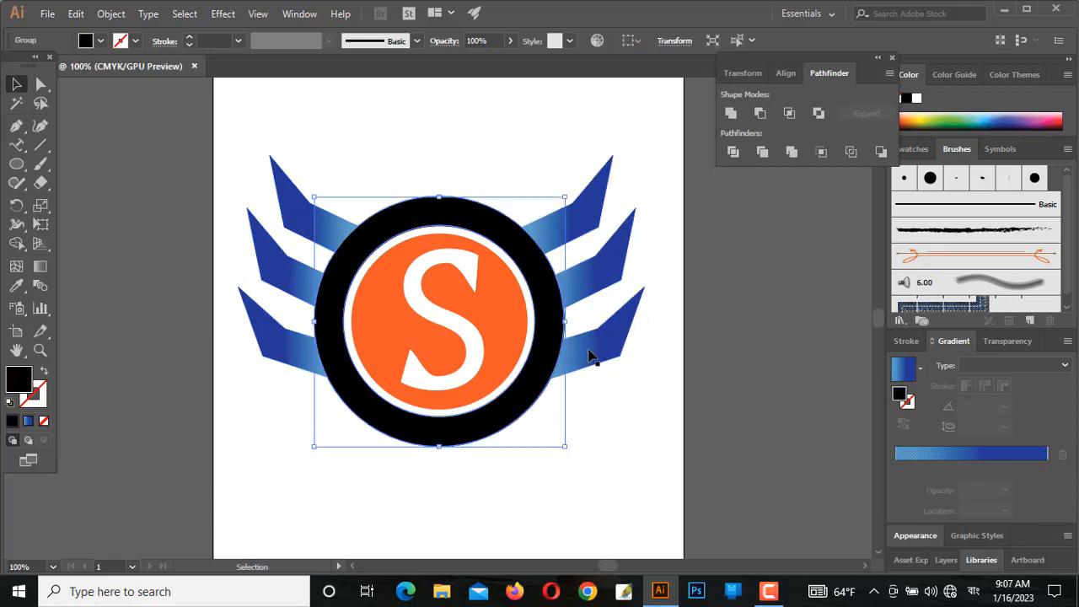
{"action": "left_click", "coordinate": [919, 371]}
{"action": "left_click", "coordinate": [841, 405]}
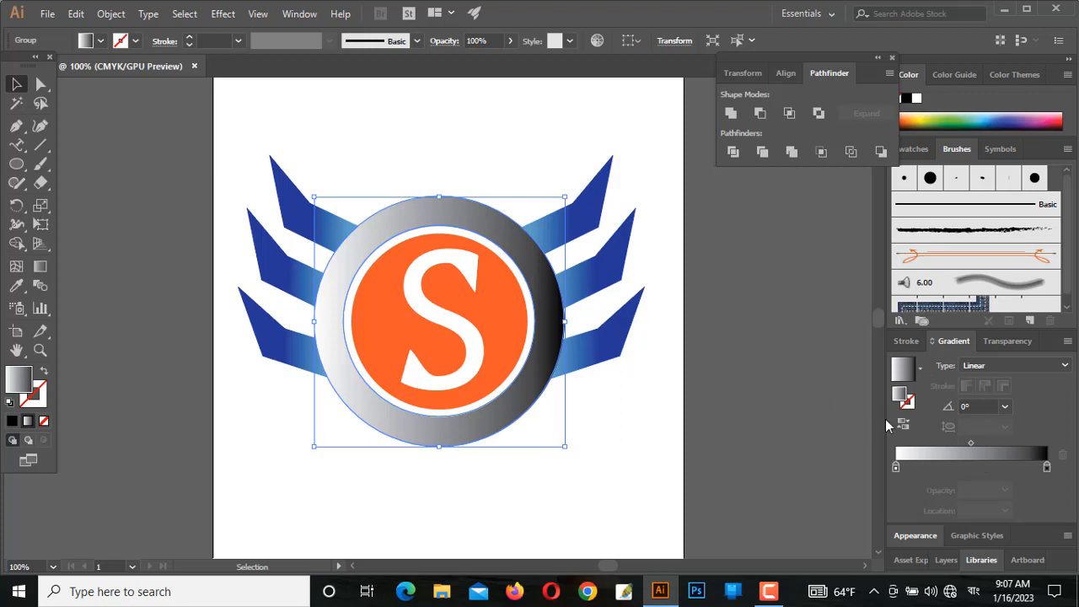
Set the ring gradient's dark stop to brown with C 37.65, M 74.51, Y 100, K 45.88 and move it inward
{"action": "double_click", "coordinate": [1047, 467]}
{"action": "left_click", "coordinate": [886, 422]}
{"action": "left_click", "coordinate": [878, 424]}
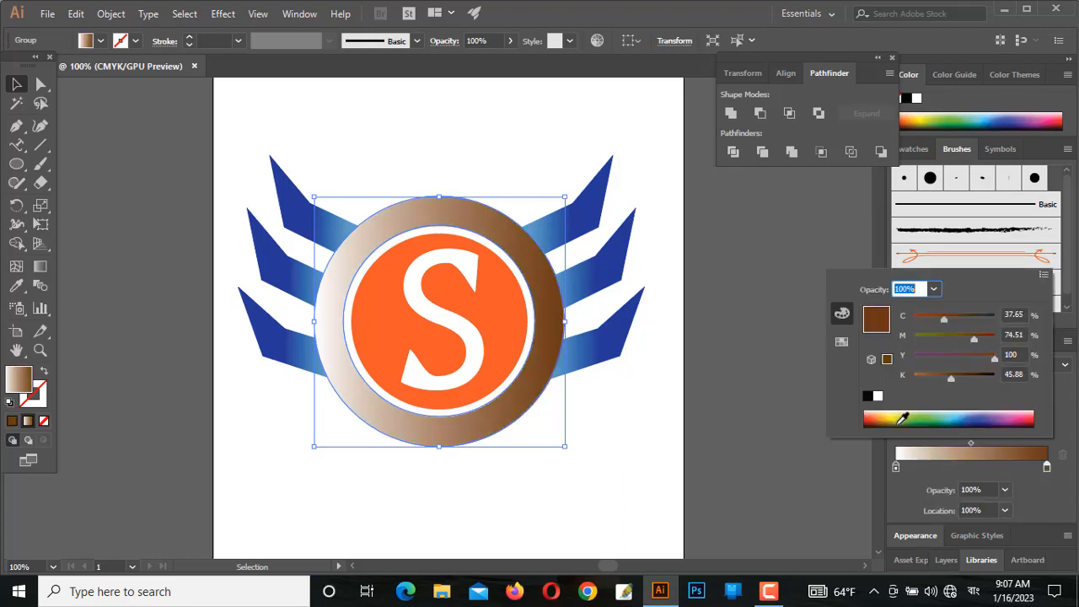
{"action": "left_click_drag", "start_coordinate": [1047, 467], "coordinate": [1018, 462]}
Add a teal stop at 60.77% to the ring's gradient
{"action": "left_click", "coordinate": [987, 467]}
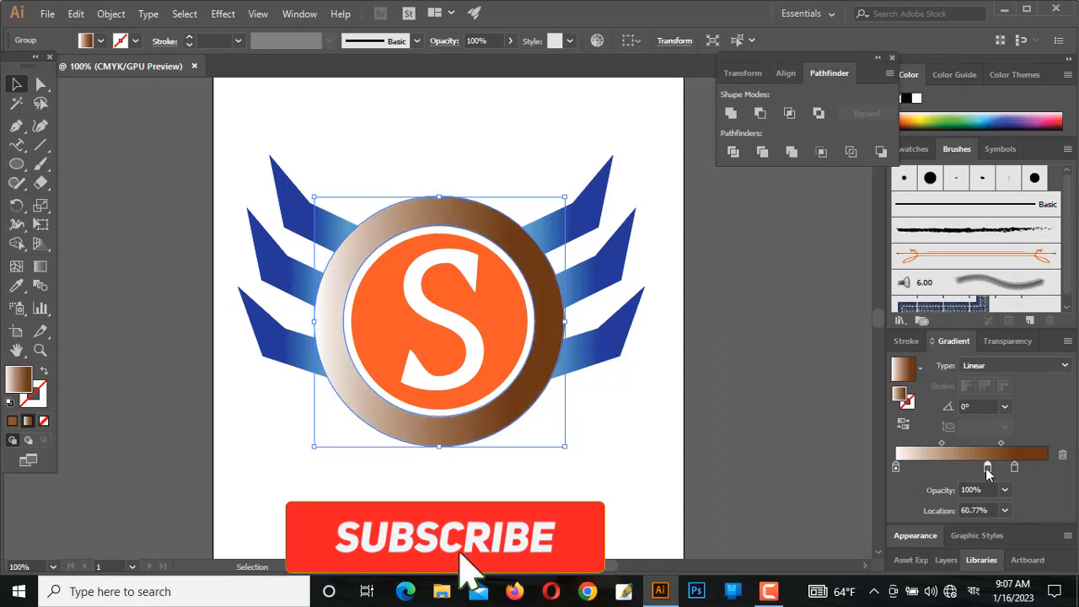
{"action": "double_click", "coordinate": [987, 467]}
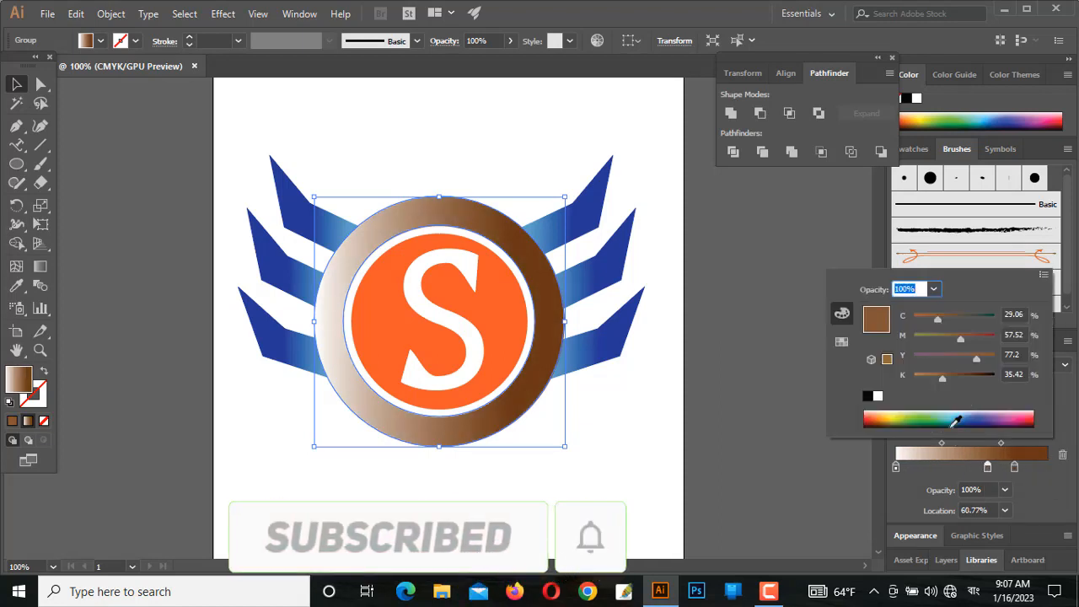
{"action": "left_click", "coordinate": [957, 417]}
Add a dark red stop with C 29.8, M 100, Y 76.86, K 36.86 near the ring gradient's start and move the white stop to 4.1%
{"action": "left_click", "coordinate": [897, 467]}
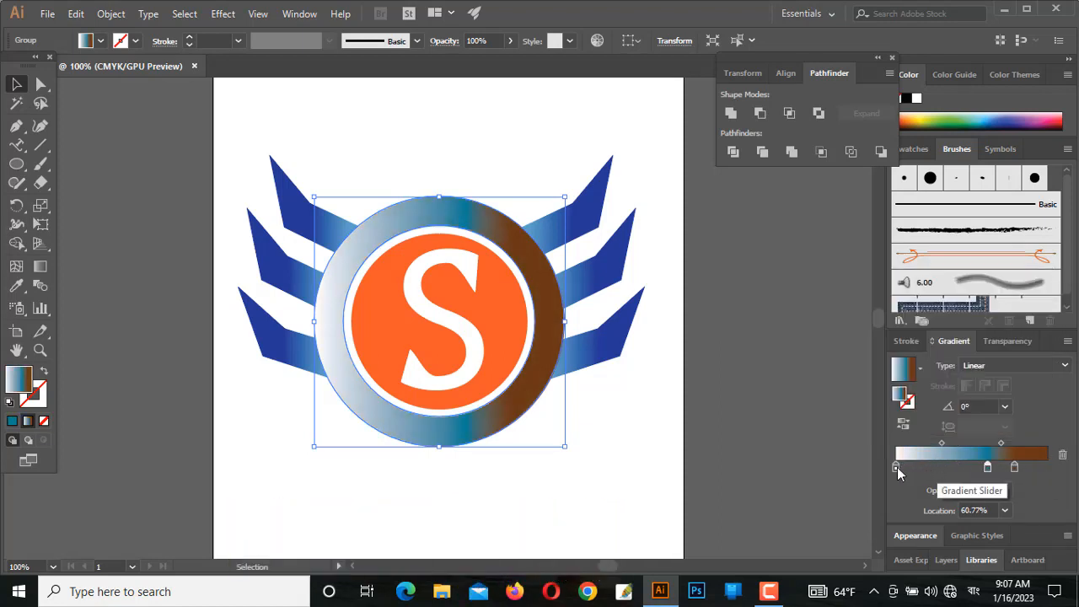
{"action": "left_click", "coordinate": [908, 467]}
{"action": "double_click", "coordinate": [908, 467]}
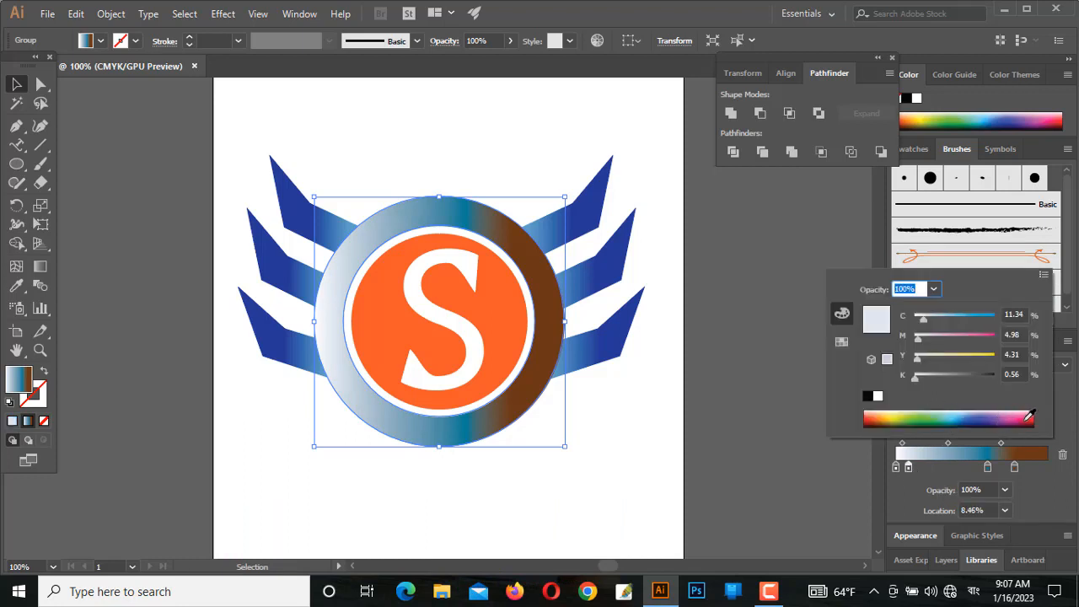
{"action": "left_click", "coordinate": [1029, 416]}
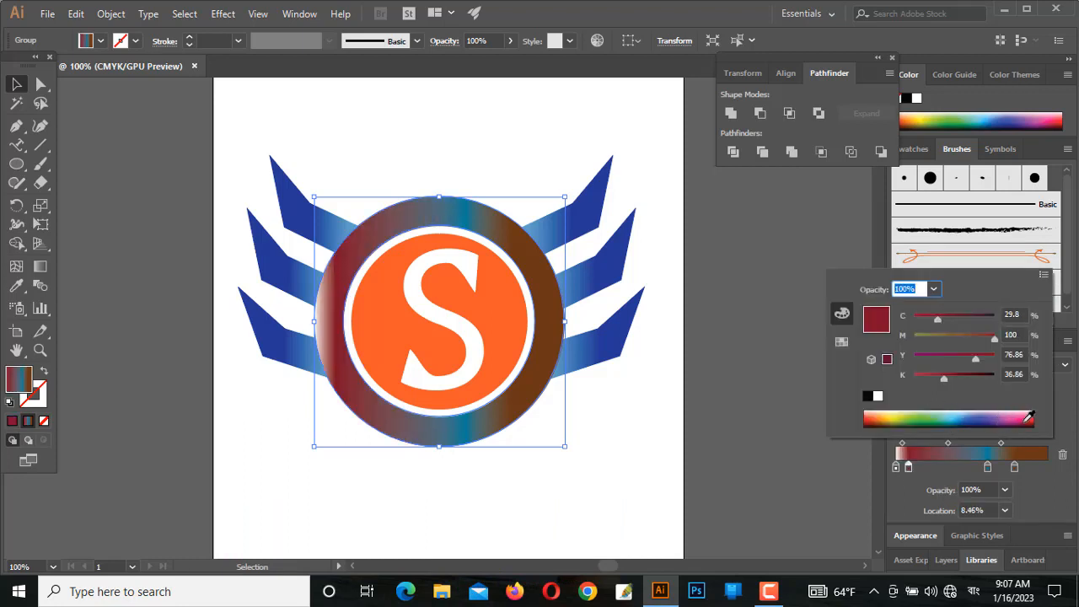
{"action": "left_click", "coordinate": [927, 471]}
{"action": "mouse_move", "coordinate": [910, 467]}
{"action": "left_mouse_down"}
{"action": "mouse_move", "coordinate": [929, 467]}
{"action": "mouse_move", "coordinate": [902, 470]}
{"action": "left_mouse_up"}
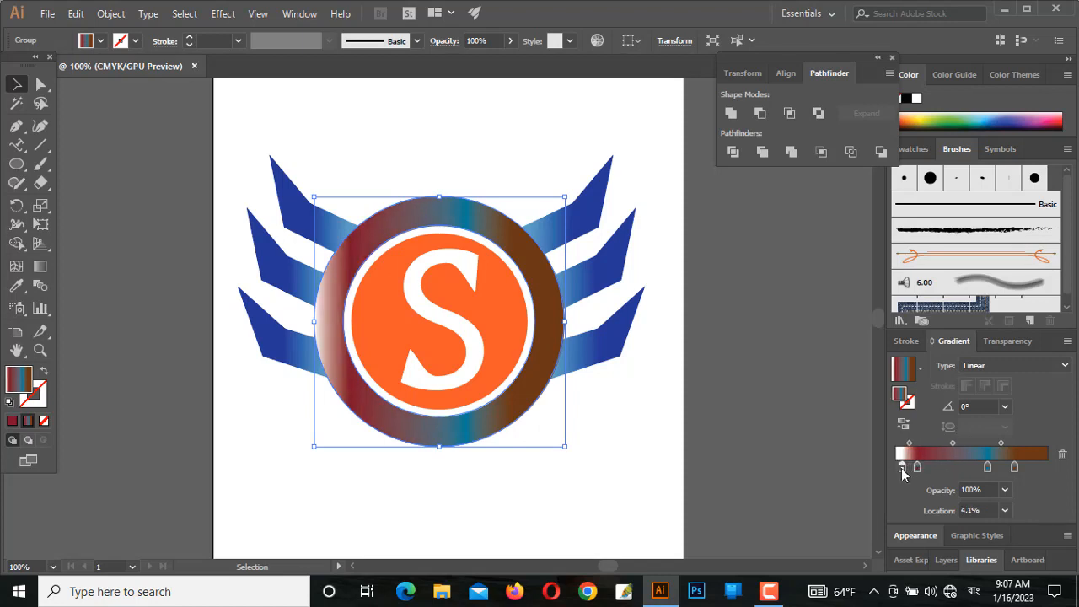
Try the radial type on the ring's gradient and switch it back to linear
{"action": "left_click", "coordinate": [1053, 369]}
{"action": "left_click", "coordinate": [998, 400]}
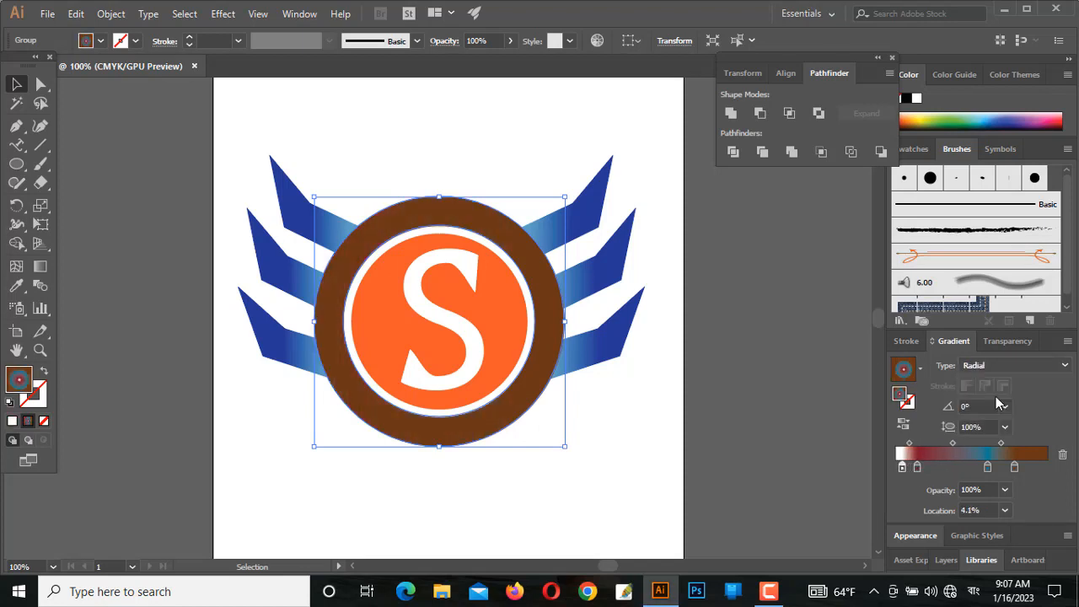
{"action": "left_click", "coordinate": [1052, 365]}
{"action": "left_click", "coordinate": [1022, 385]}
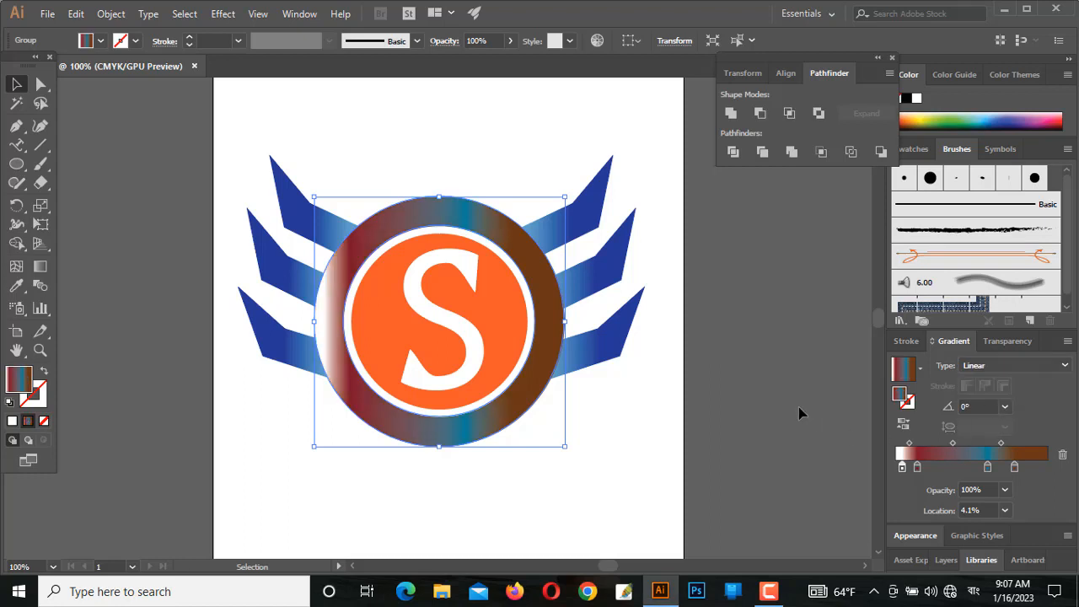
Add a second brown stop near the end of the ring's gradient and set the teal stop's opacity to 66%
{"action": "left_click", "coordinate": [1015, 465]}
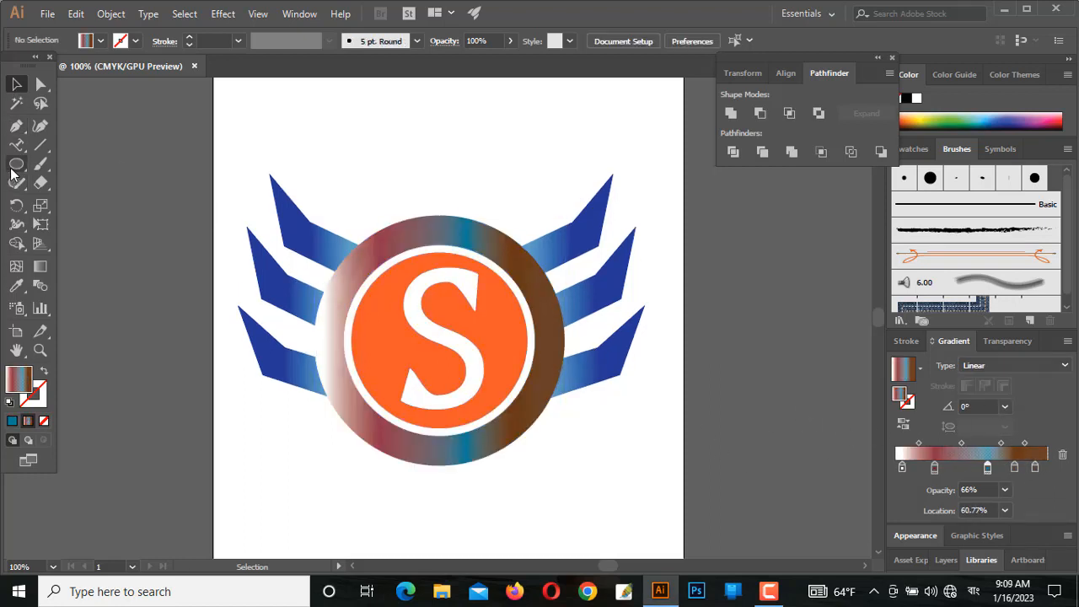
Draw a five-pointed star centred above the ring and place a copy on each side, with the left one smaller
{"action": "right_click", "coordinate": [15, 167]}
{"action": "left_click", "coordinate": [69, 237]}
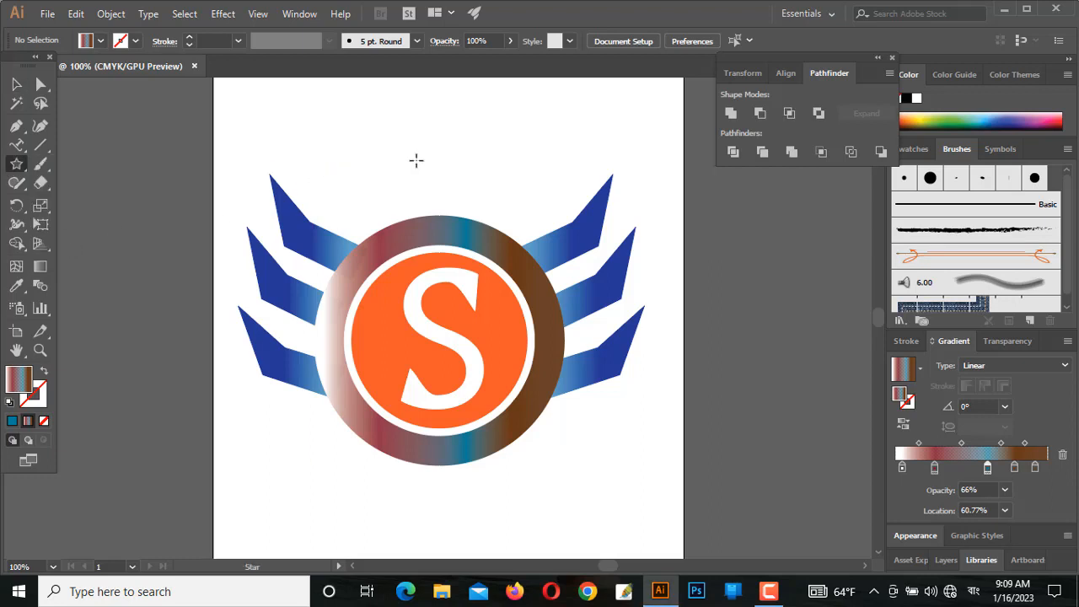
{"action": "left_click_drag", "start_coordinate": [415, 160], "coordinate": [388, 195]}
{"action": "key", "text": "v"}
{"action": "left_click", "coordinate": [503, 169]}
{"action": "left_click", "coordinate": [492, 136]}
{"action": "left_click", "coordinate": [472, 190]}
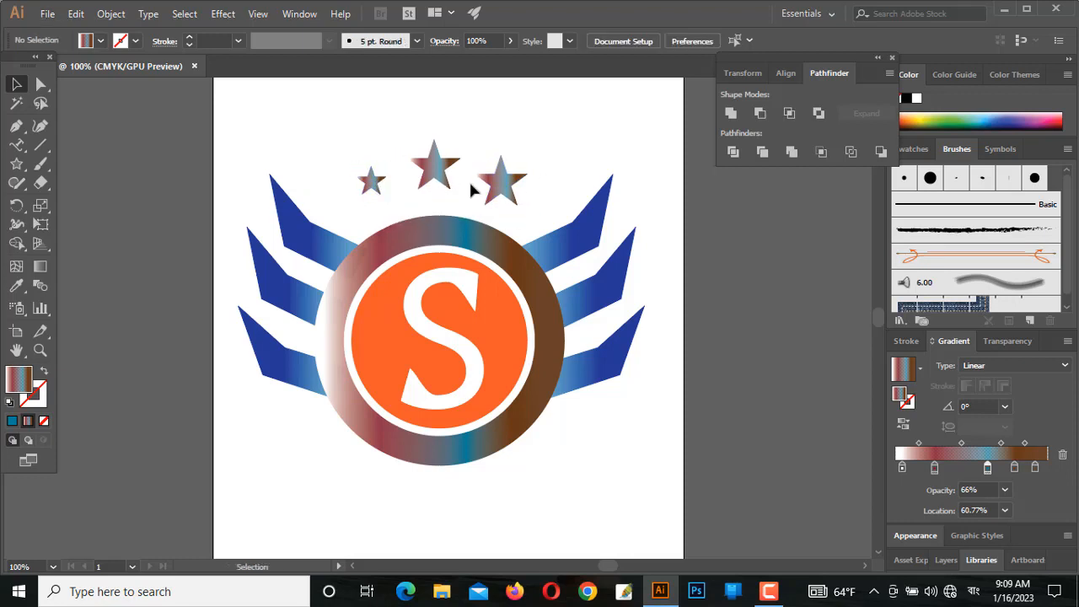
Scale the right star down to match the small left star
{"action": "left_click", "coordinate": [511, 203]}
{"action": "left_click_drag", "start_coordinate": [523, 207], "coordinate": [512, 192]}
{"action": "left_click", "coordinate": [374, 187]}
{"action": "left_click_drag", "start_coordinate": [383, 195], "coordinate": [377, 187]}
{"action": "left_click", "coordinate": [535, 174]}
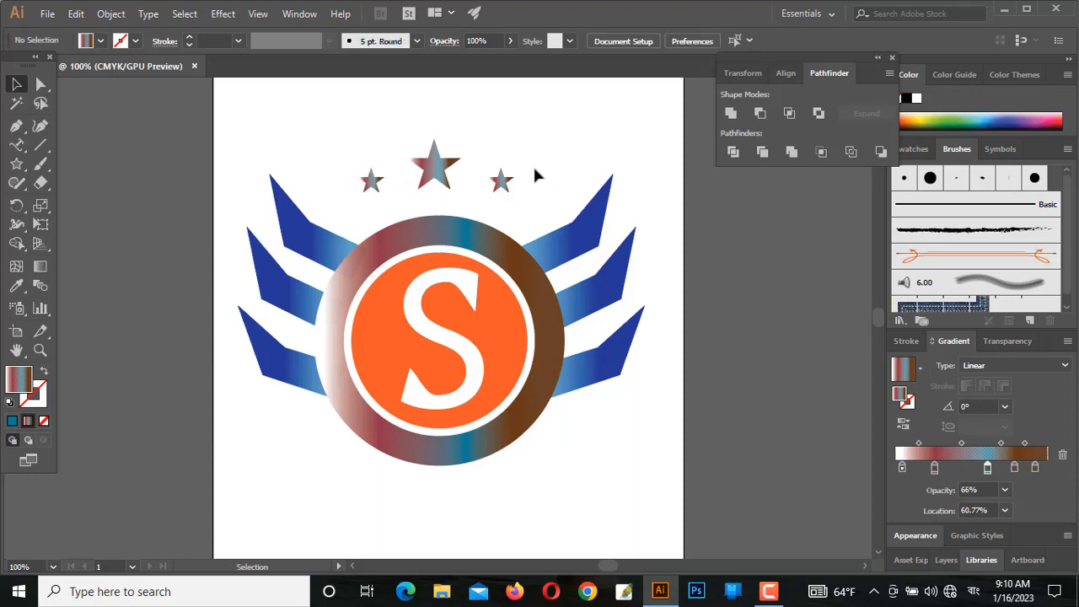
Scale the large centre star down slightly
{"action": "left_click", "coordinate": [435, 168]}
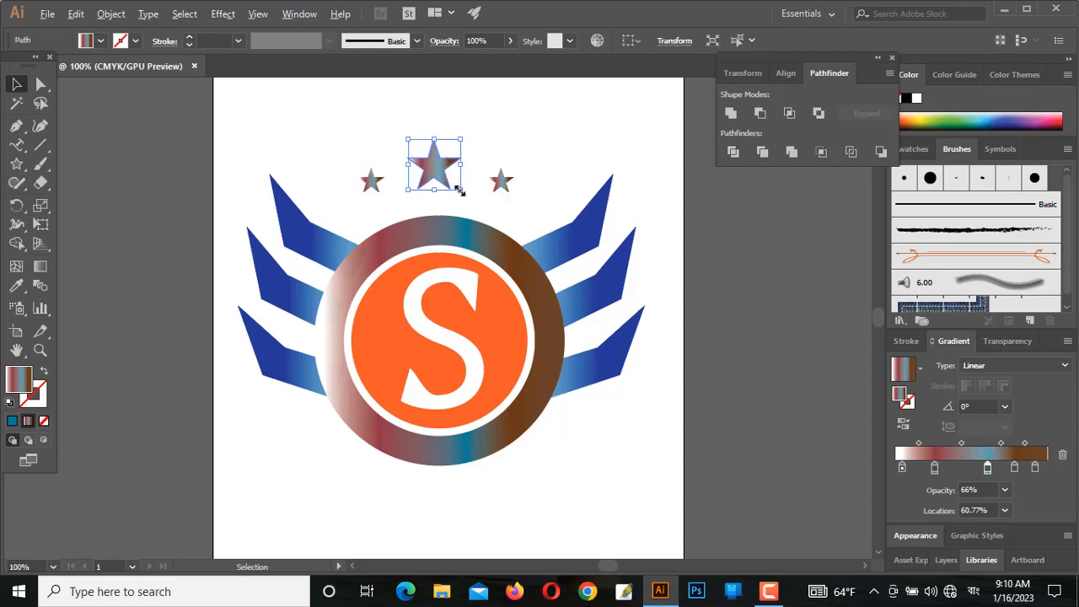
{"action": "left_click_drag", "start_coordinate": [459, 191], "coordinate": [457, 194]}
{"action": "key", "text": "ctrl+a"}
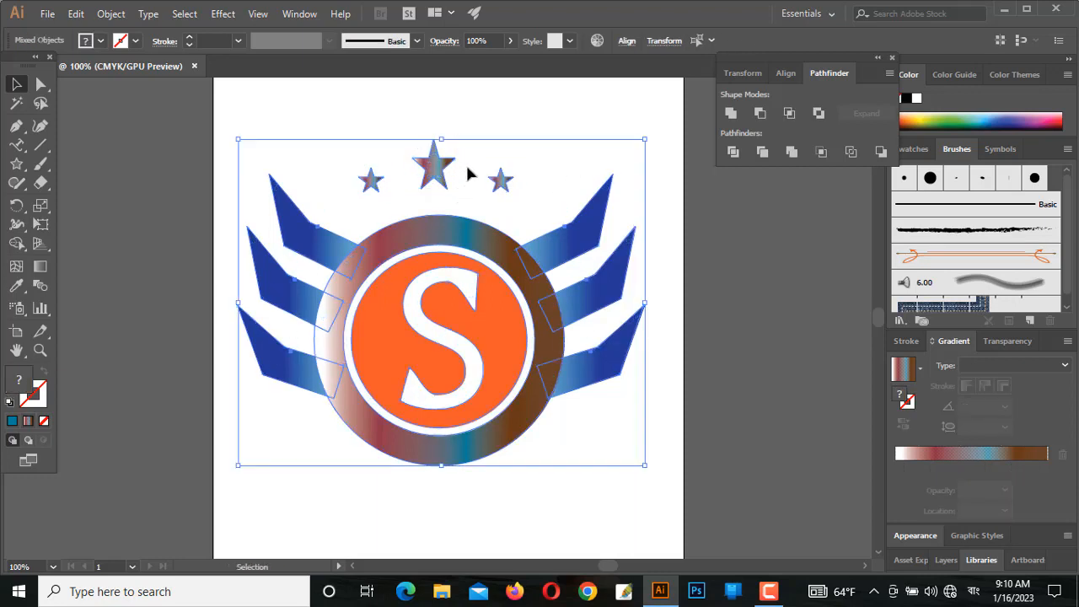
{"action": "left_click", "coordinate": [483, 126]}
{"action": "left_click", "coordinate": [435, 165]}
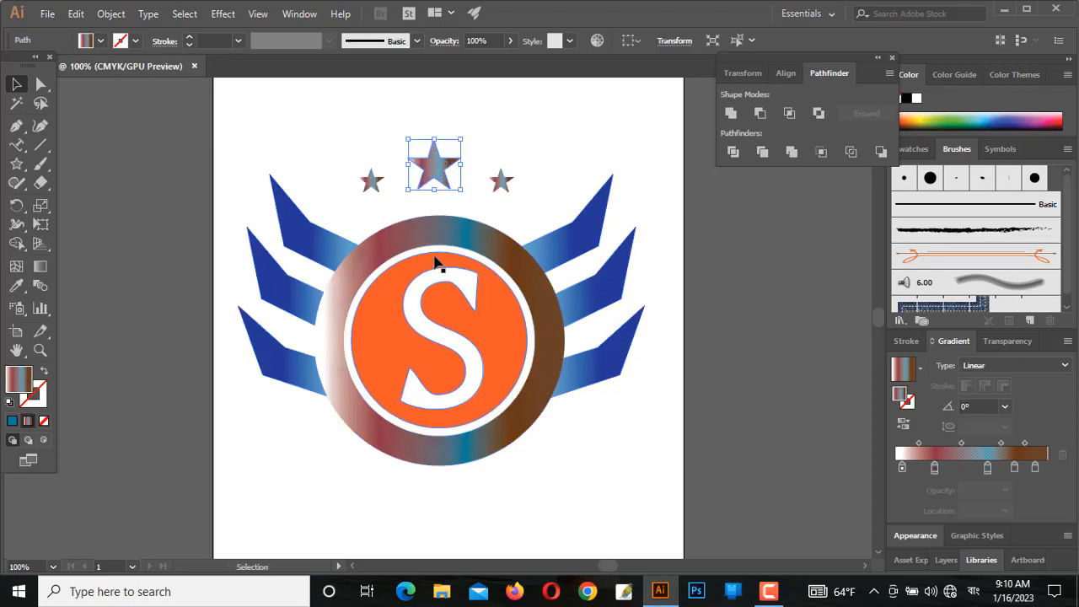
{"action": "left_click", "coordinate": [477, 177]}
{"action": "left_click", "coordinate": [443, 176]}
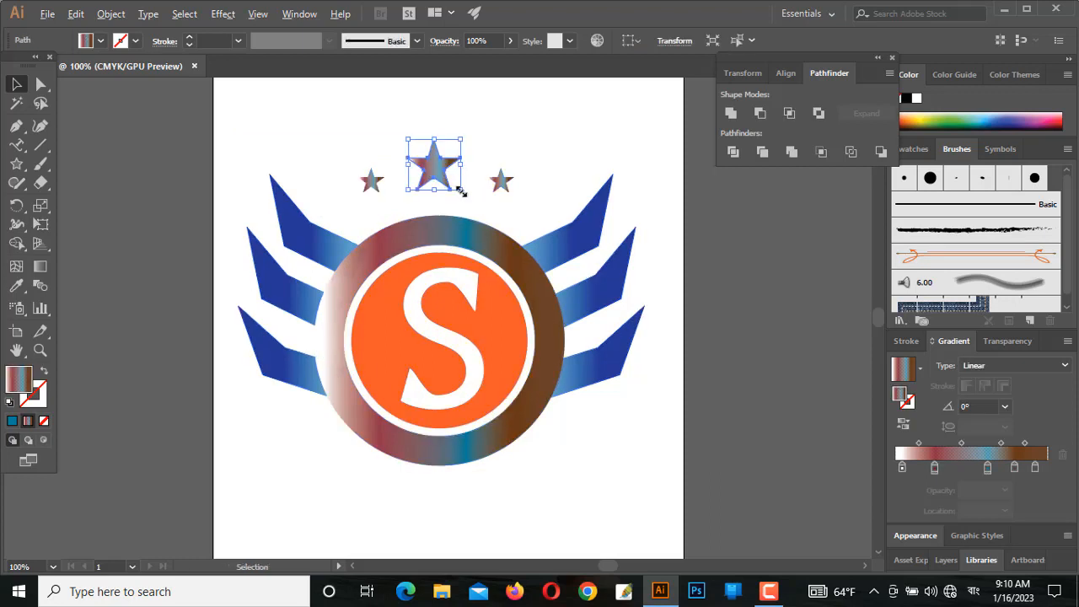
{"action": "left_click_drag", "start_coordinate": [460, 192], "coordinate": [456, 187]}
{"action": "left_click", "coordinate": [499, 141]}
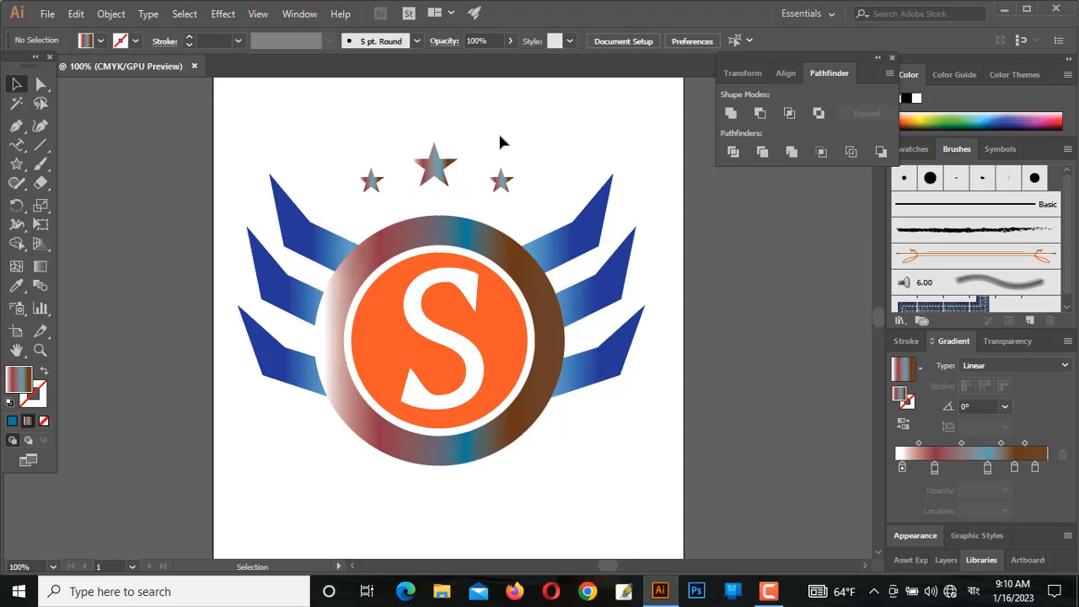
Move the two small side stars closer to the centre star, evenly on both sides
{"action": "left_click_drag", "start_coordinate": [372, 186], "coordinate": [394, 185]}
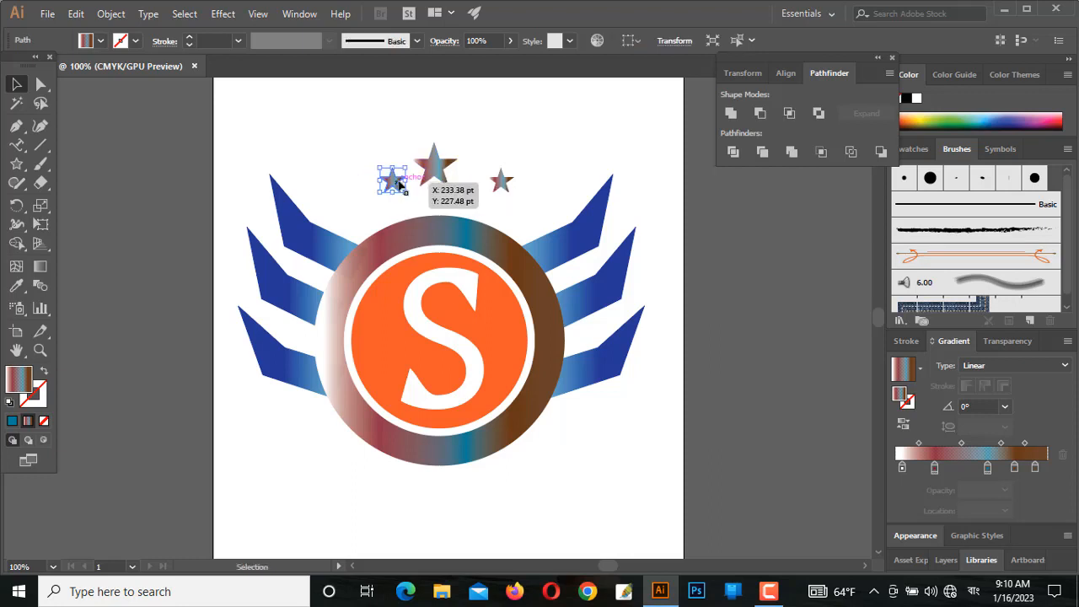
{"action": "left_click", "coordinate": [492, 153]}
{"action": "left_click_drag", "start_coordinate": [504, 181], "coordinate": [481, 180]}
{"action": "left_click", "coordinate": [512, 152]}
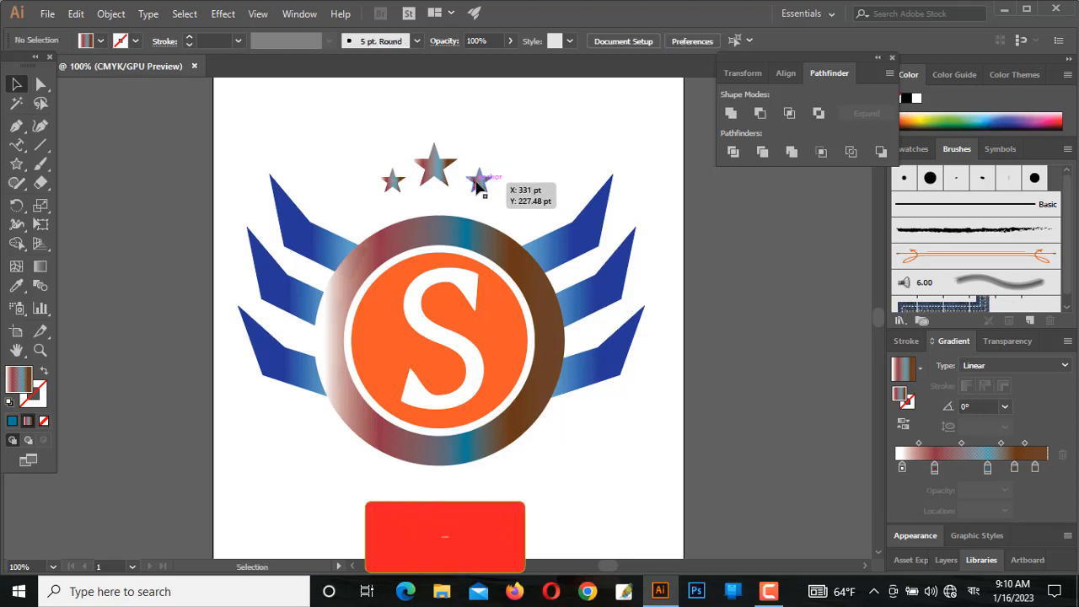
Place copies of the small stars slightly lower at the outer ends to form an arc of five stars
{"action": "left_click_drag", "start_coordinate": [512, 199], "coordinate": [516, 196]}
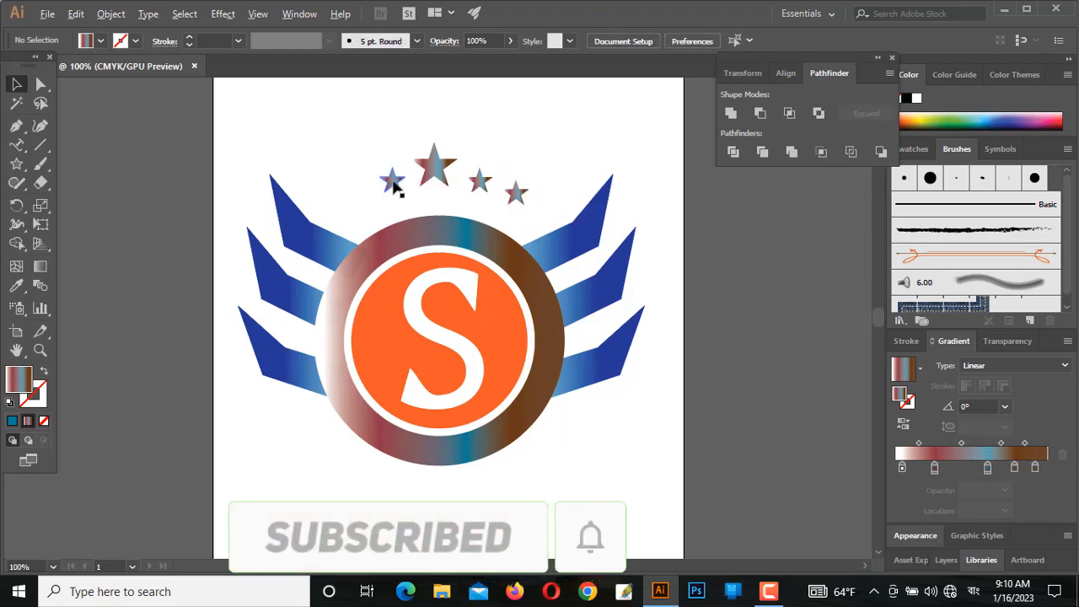
{"action": "left_click_drag", "start_coordinate": [393, 186], "coordinate": [366, 181]}
{"action": "left_click", "coordinate": [539, 150]}
{"action": "left_click", "coordinate": [562, 145]}
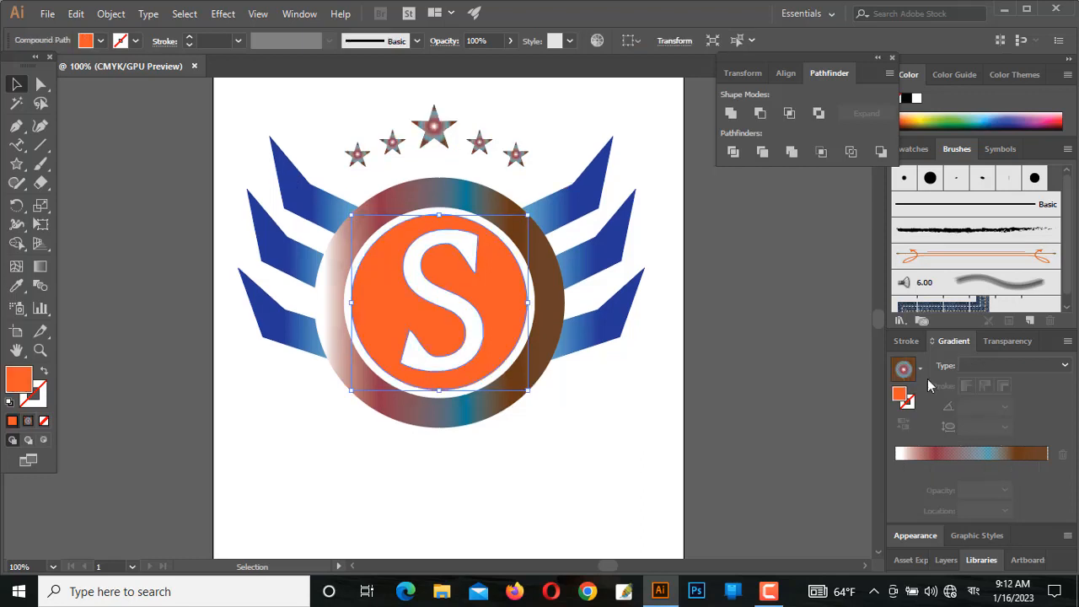
Apply a yellow-to-orange-red linear gradient preset to the circular S emblem
{"action": "left_click", "coordinate": [920, 368]}
{"action": "left_click", "coordinate": [884, 428]}
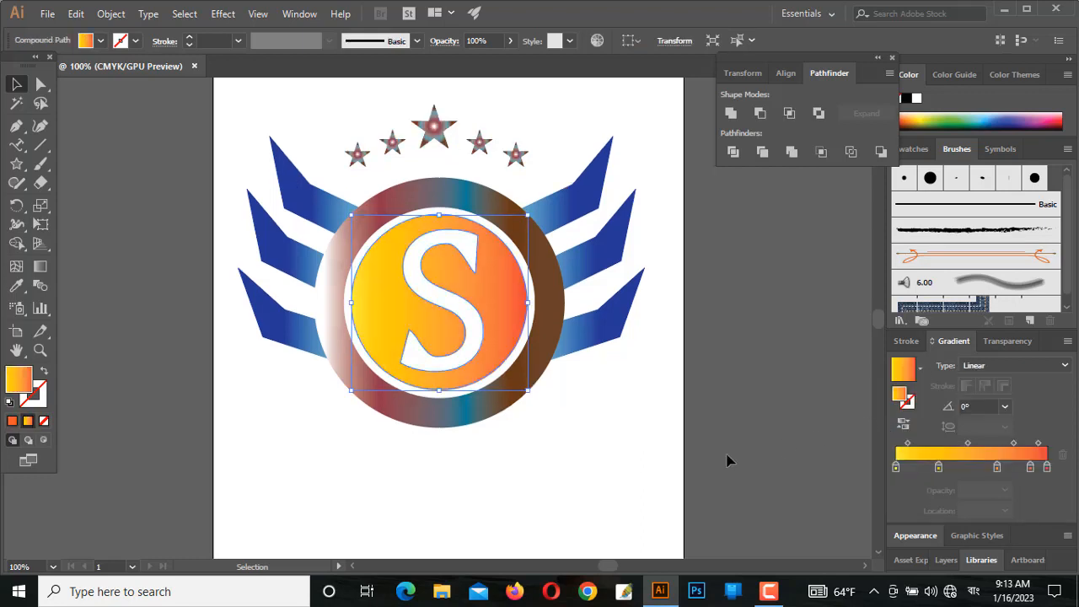
Shift the inner colour stops of the S emblem's gradient toward the yellow end, with the second stop at 29.12%
{"action": "left_click_drag", "start_coordinate": [996, 468], "coordinate": [941, 472]}
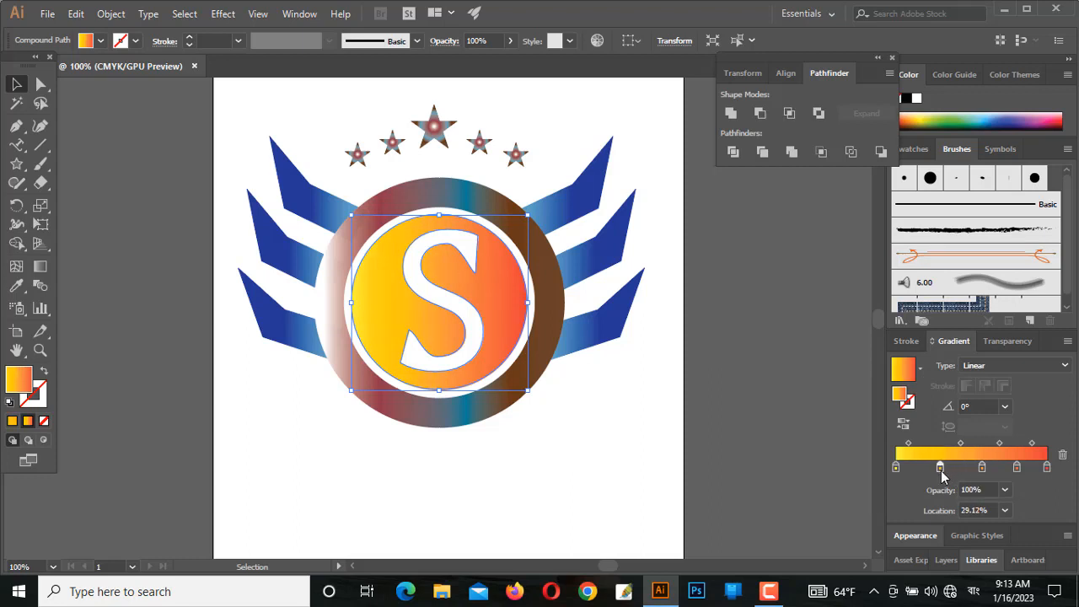
{"action": "left_click", "coordinate": [769, 296]}
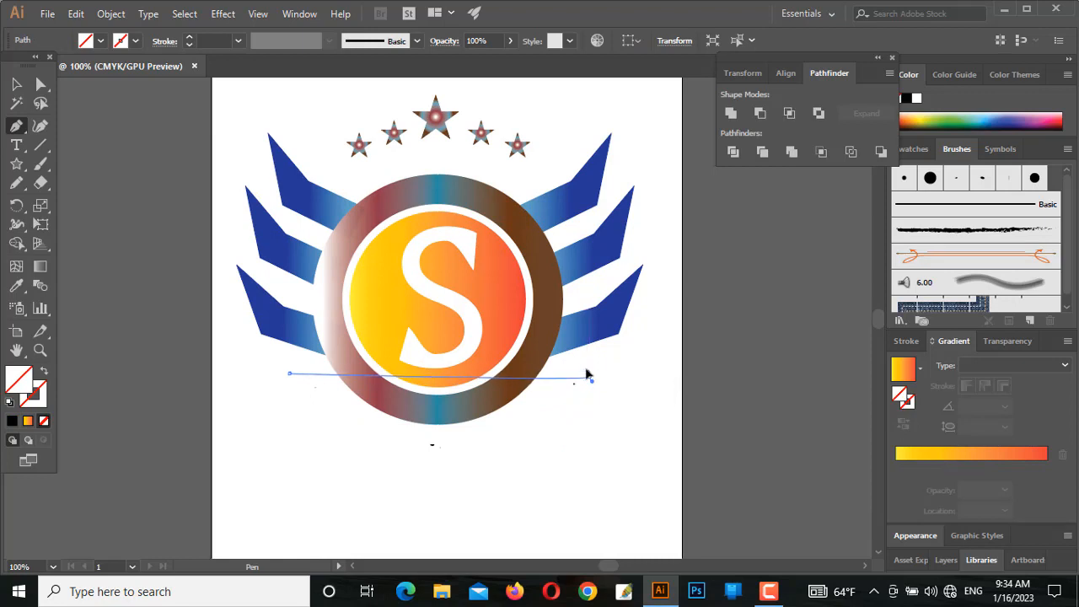
Draw a wide downward-bowed arc below the ring with the Pen tool and give it a black 1 pt stroke
{"action": "left_click_drag", "start_coordinate": [588, 376], "coordinate": [761, 206]}
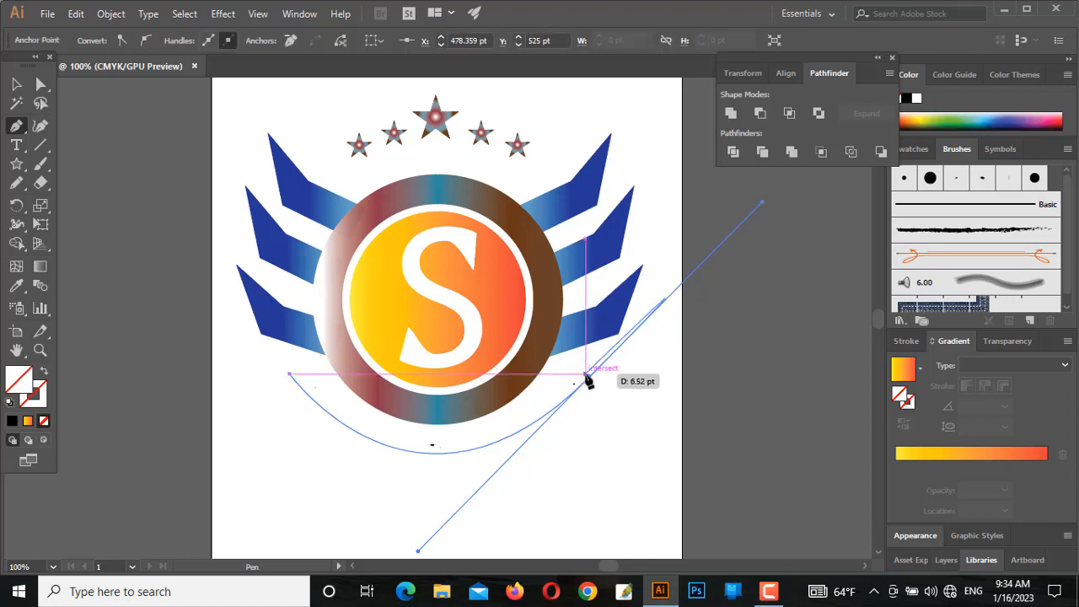
{"action": "left_click", "coordinate": [592, 380]}
{"action": "left_click", "coordinate": [15, 84]}
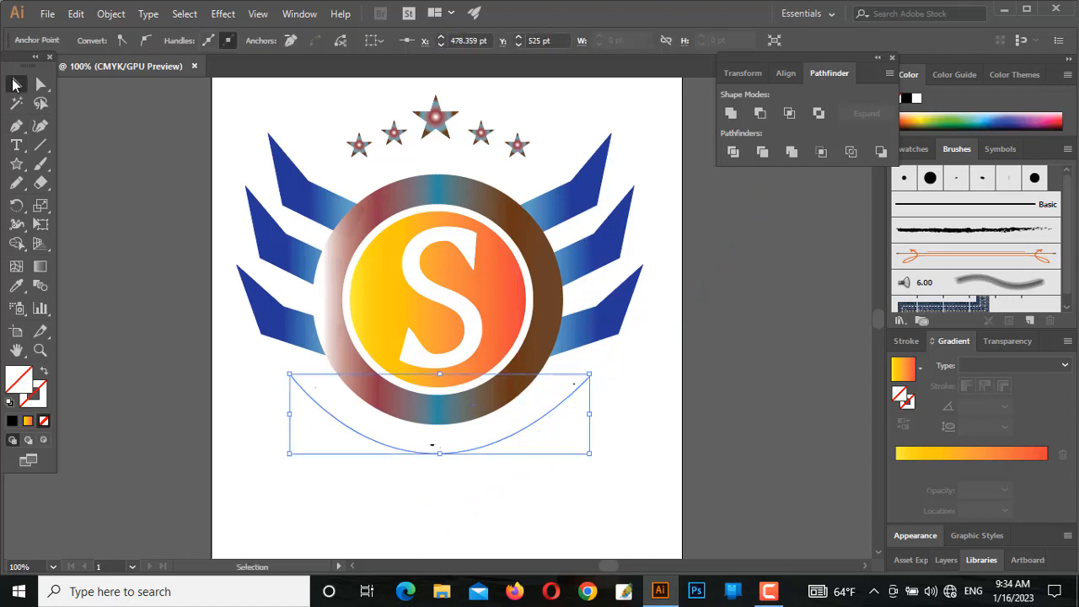
{"action": "left_click", "coordinate": [100, 40]}
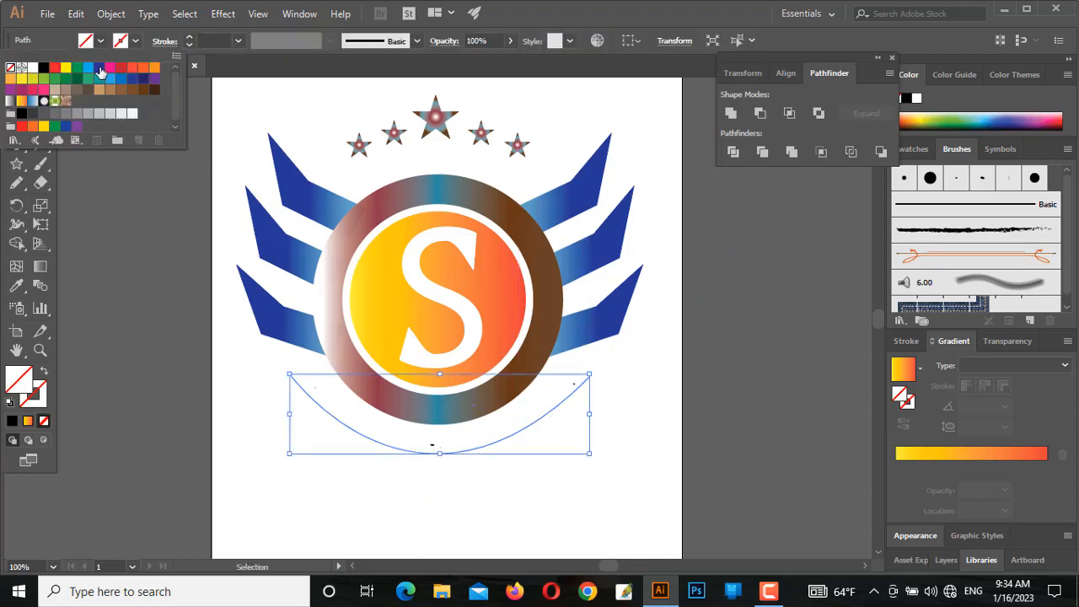
{"action": "left_click", "coordinate": [44, 69]}
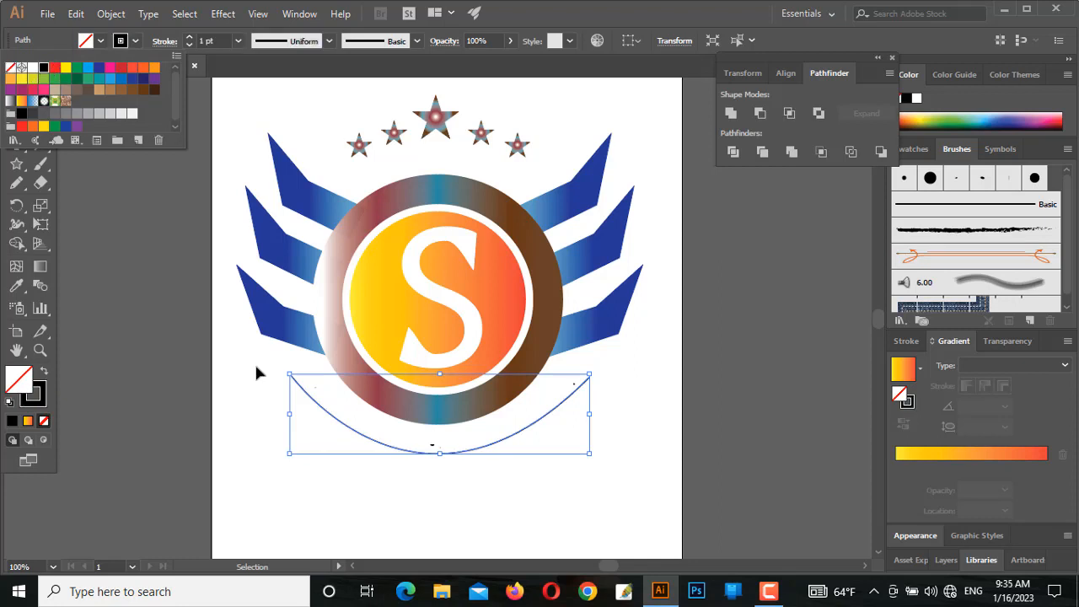
{"action": "left_click", "coordinate": [371, 506]}
{"action": "left_click", "coordinate": [472, 503]}
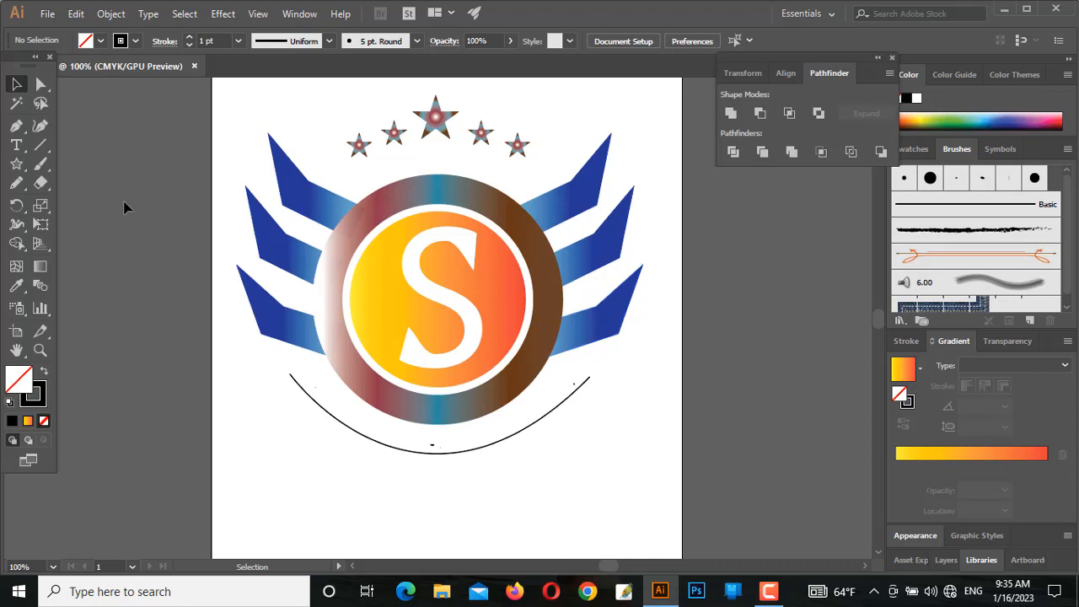
Start type on a path along the arc below the ring and set its font size to 21 pt
{"action": "left_click_drag", "start_coordinate": [16, 144], "coordinate": [69, 182]}
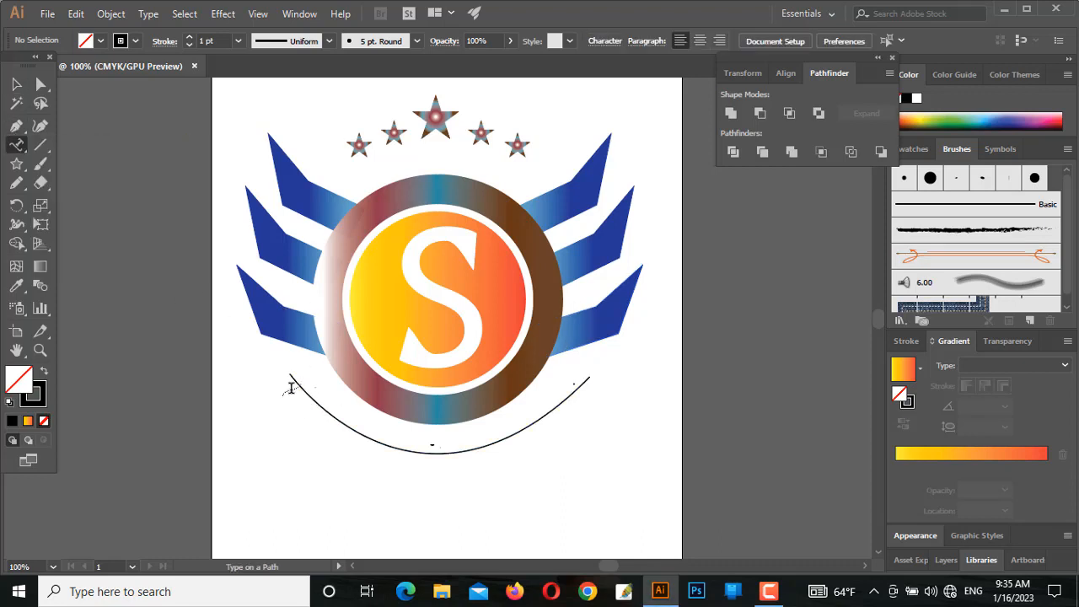
{"action": "left_click", "coordinate": [289, 376]}
{"action": "left_click", "coordinate": [761, 41]}
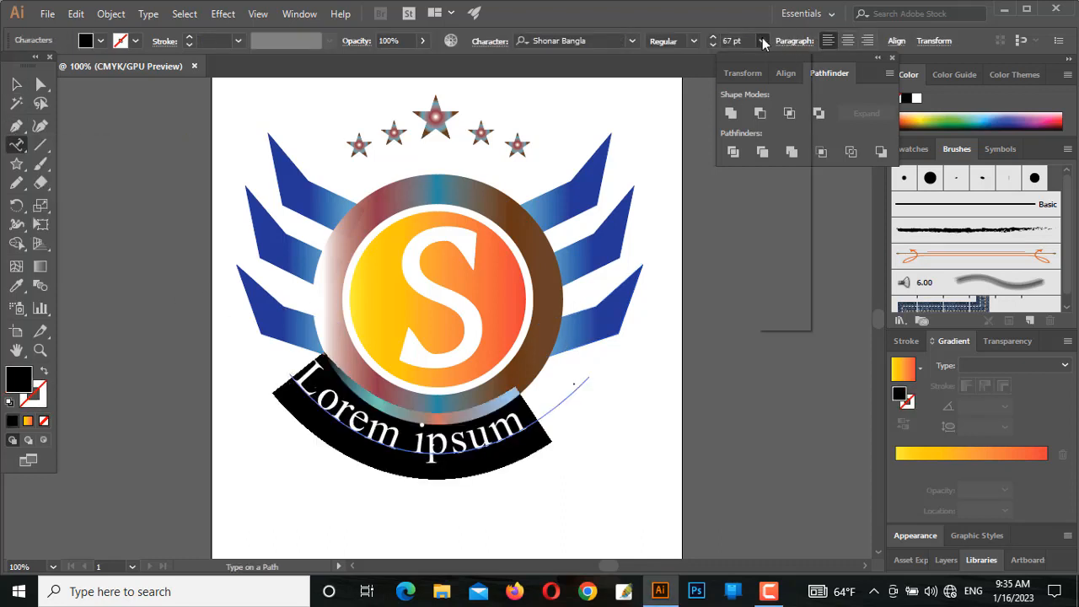
{"action": "left_click", "coordinate": [782, 152]}
{"action": "left_click", "coordinate": [757, 40]}
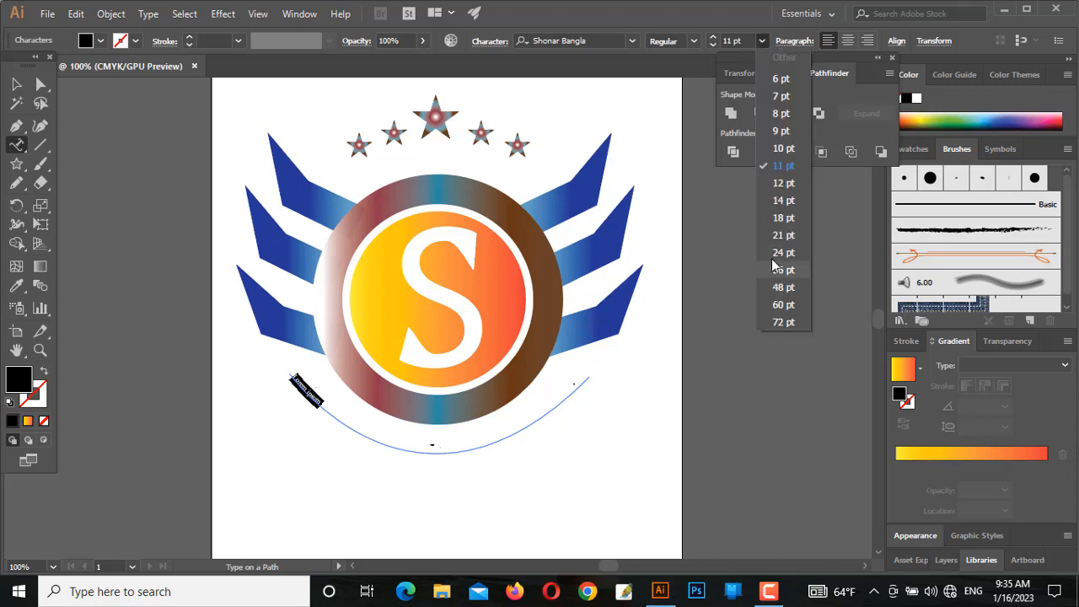
{"action": "left_click", "coordinate": [778, 234]}
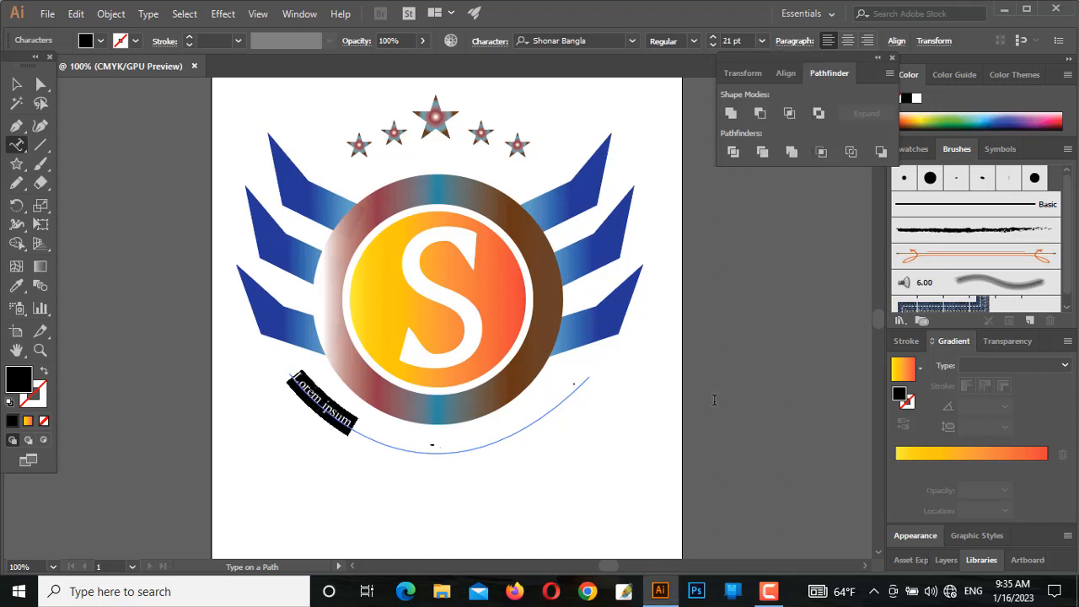
Enter "Sojonpur Sport" along the arc and set its font to Modern No. 20
{"action": "type", "text": "Sojonpur Spor"}
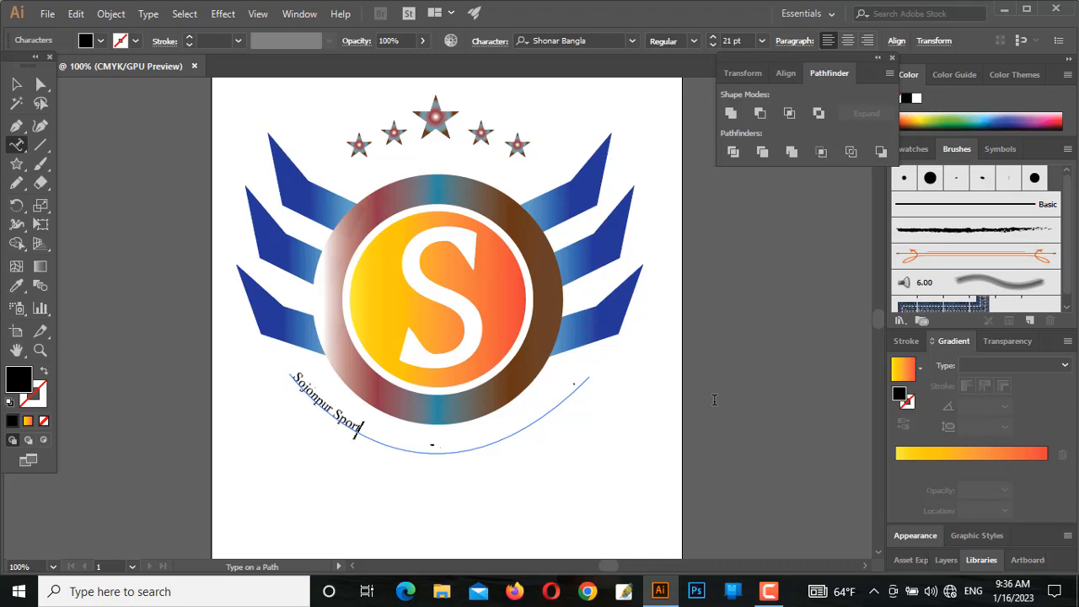
{"action": "key", "text": "Escape"}
{"action": "left_click", "coordinate": [632, 41]}
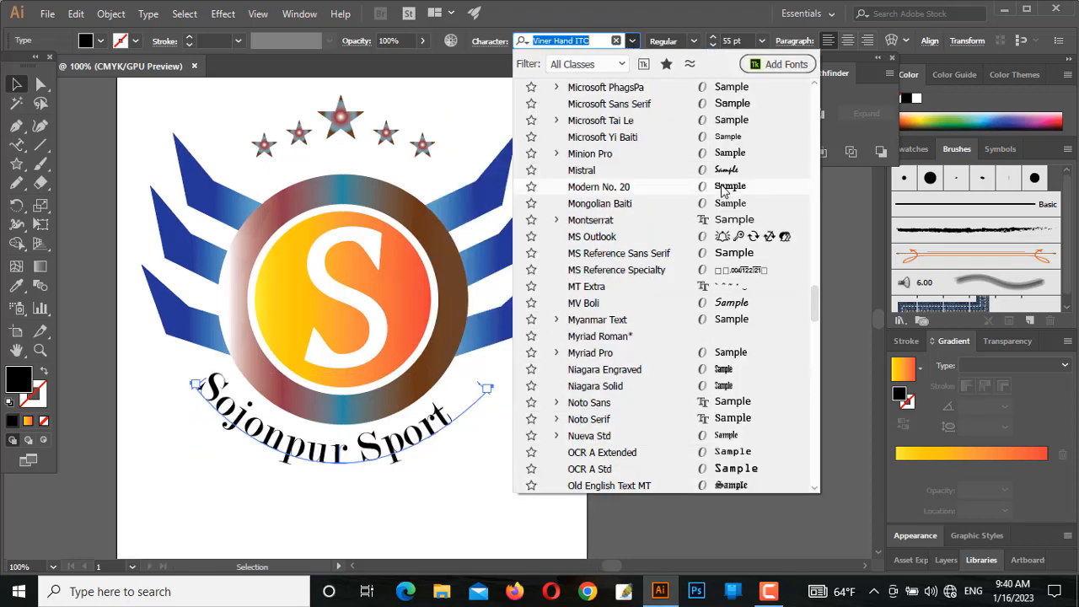
{"action": "left_click", "coordinate": [721, 186]}
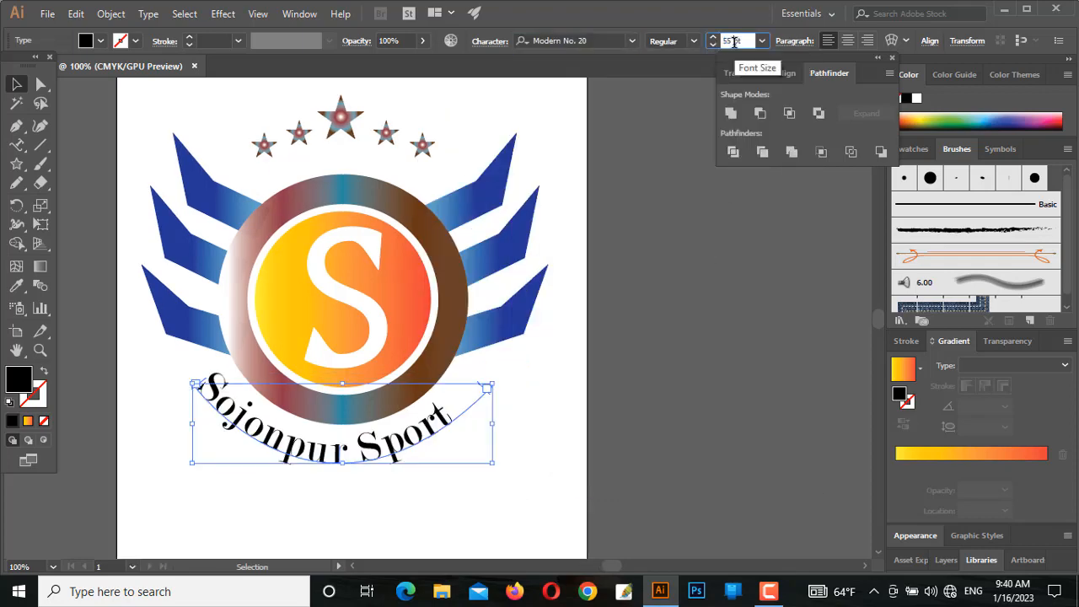
Draw a curve through the middle of the arched text, from its first to its last letter, with no fill
{"action": "left_click_drag", "start_coordinate": [361, 421], "coordinate": [544, 406]}
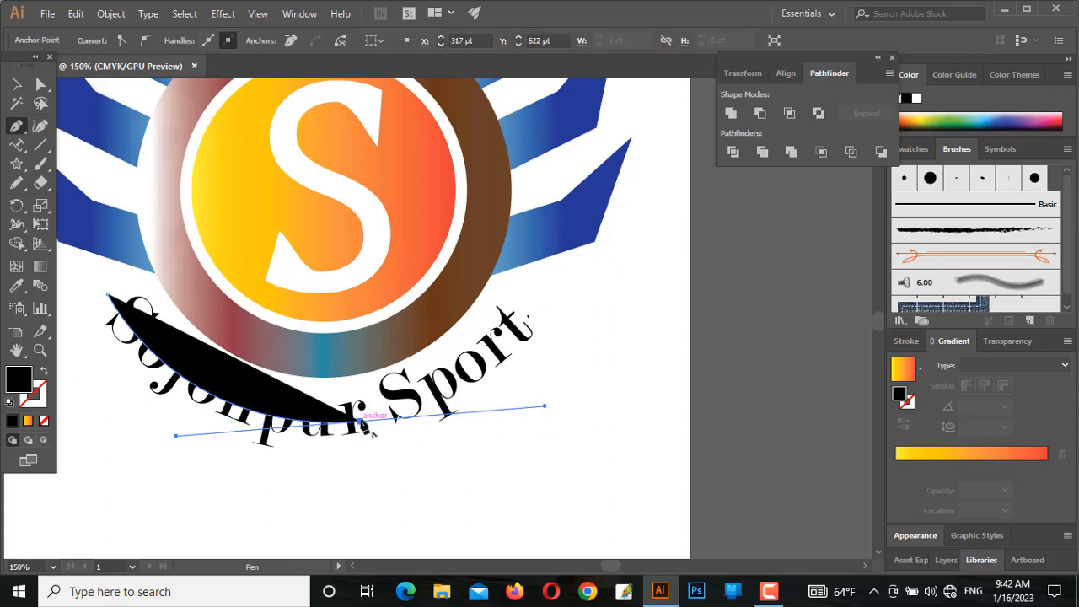
{"action": "left_click", "coordinate": [361, 422]}
{"action": "left_click_drag", "start_coordinate": [542, 301], "coordinate": [691, 172]}
{"action": "key", "text": "v"}
{"action": "left_click", "coordinate": [101, 40]}
{"action": "left_click", "coordinate": [11, 67]}
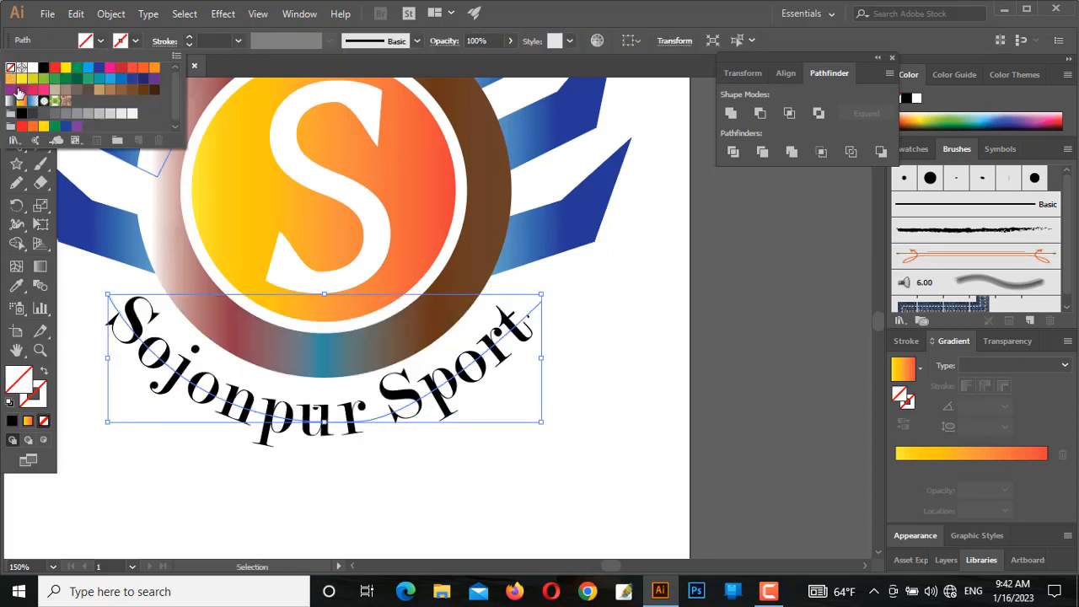
Give the curve across the lettering a 3 pt stroke
{"action": "left_click", "coordinate": [208, 42]}
{"action": "scroll", "coordinate": [209, 43], "scroll_direction": "up", "scroll_amount": 6}
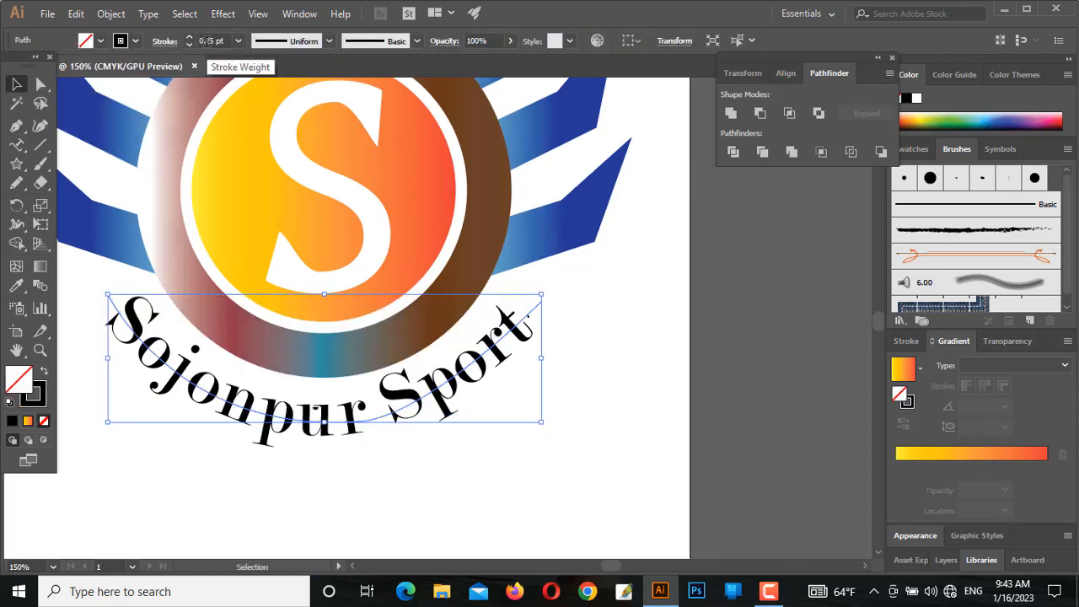
{"action": "scroll", "coordinate": [209, 42], "scroll_direction": "down", "scroll_amount": 1}
{"action": "scroll", "coordinate": [209, 43], "scroll_direction": "up", "scroll_amount": 1}
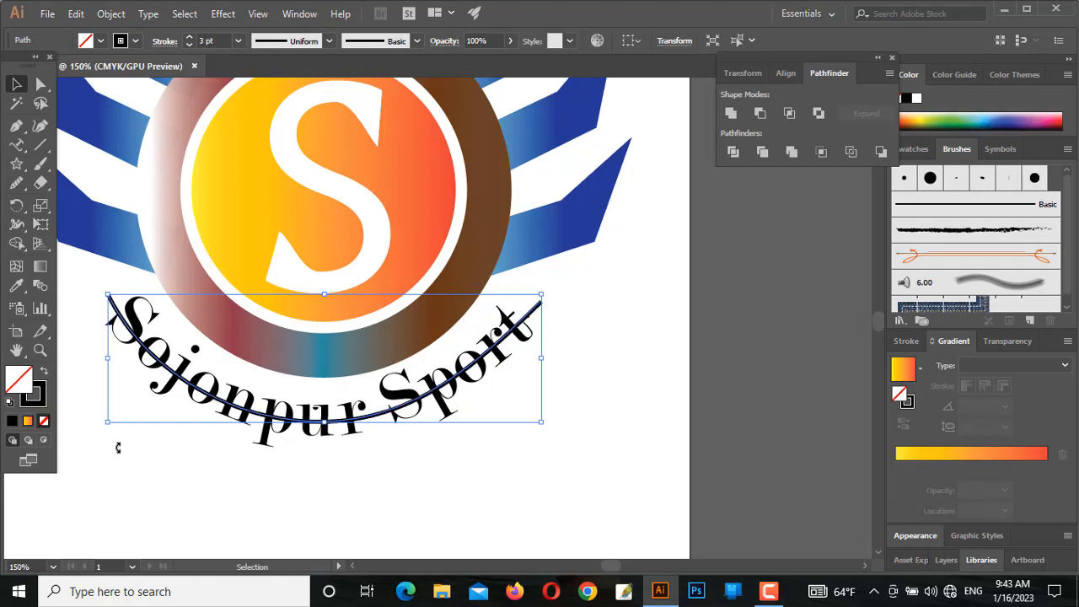
Select the arched text together with the curve and expand both into filled shapes
{"action": "left_click", "coordinate": [95, 291]}
{"action": "left_click_drag", "start_coordinate": [148, 381], "coordinate": [149, 381]}
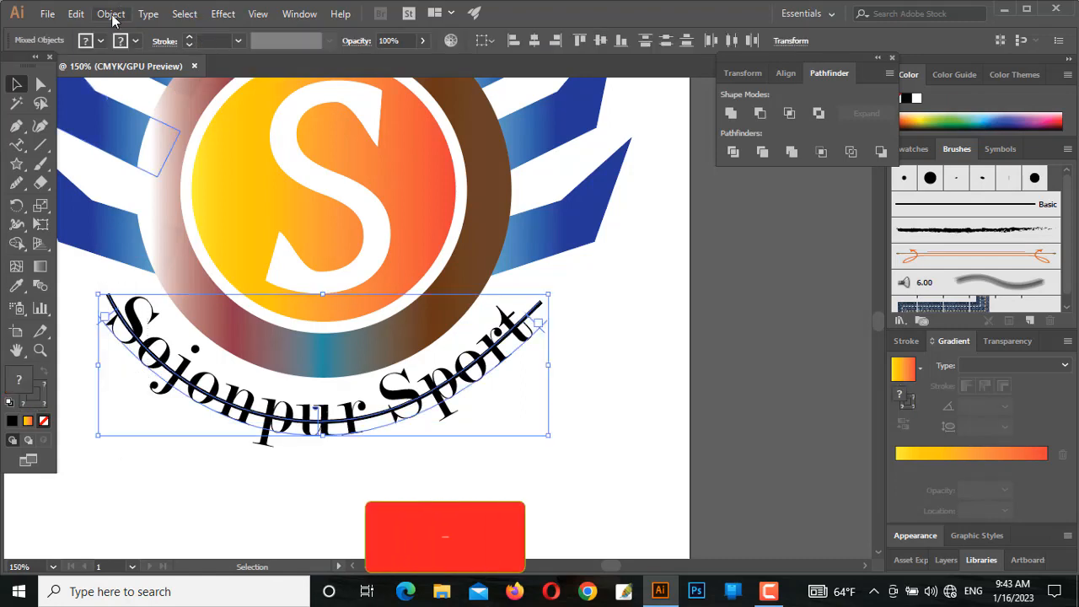
{"action": "left_click", "coordinate": [110, 14]}
{"action": "left_click", "coordinate": [177, 160]}
{"action": "left_click", "coordinate": [509, 380]}
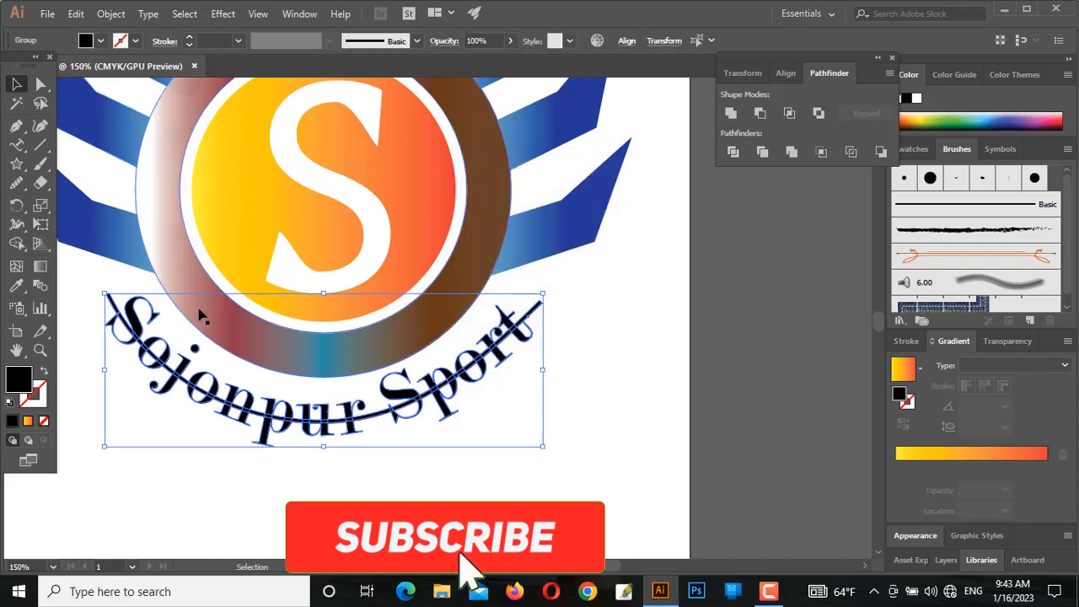
Cut the curve's segments out of the letters of "Sojonpur" with the Shape Builder tool, splitting each letter in two
{"action": "left_click", "coordinate": [14, 243]}
{"action": "scroll", "coordinate": [82, 328], "scroll_direction": "up", "scroll_amount": 4}
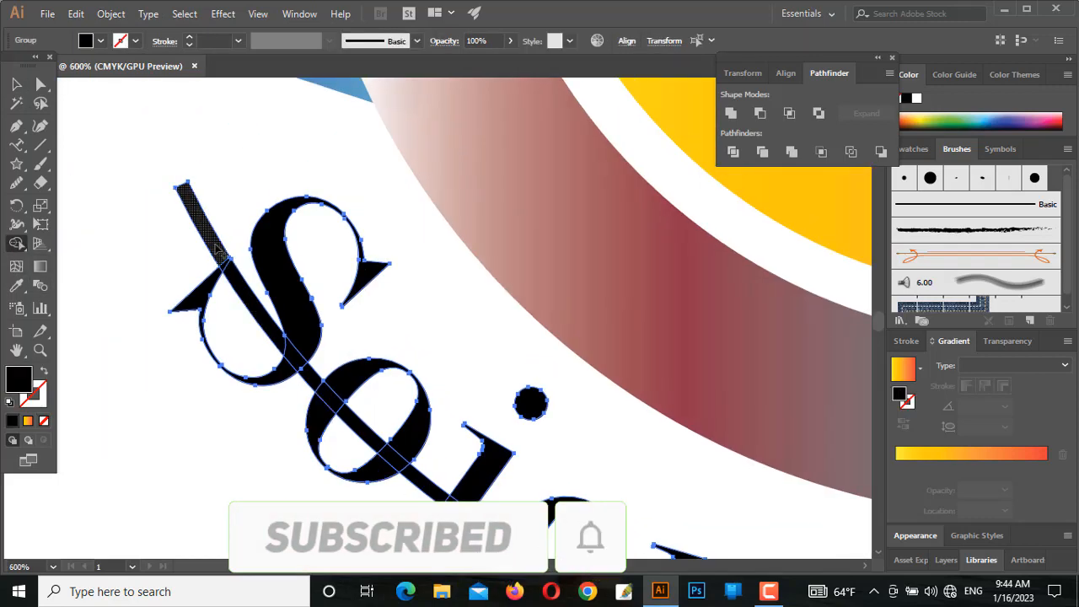
{"action": "left_click", "coordinate": [206, 242], "text": "alt"}
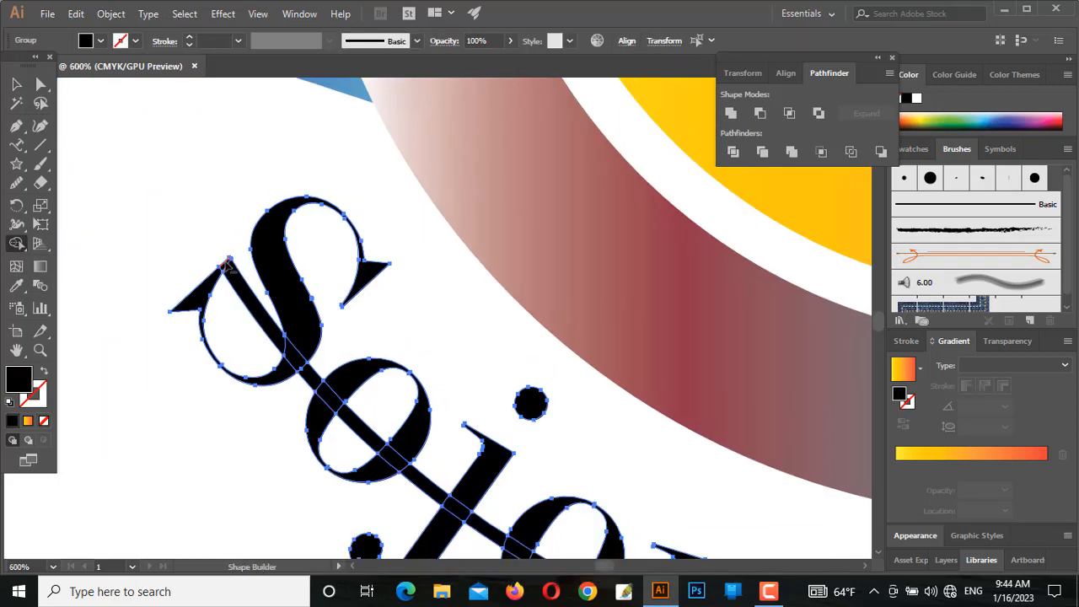
{"action": "left_click", "coordinate": [269, 336], "text": "alt"}
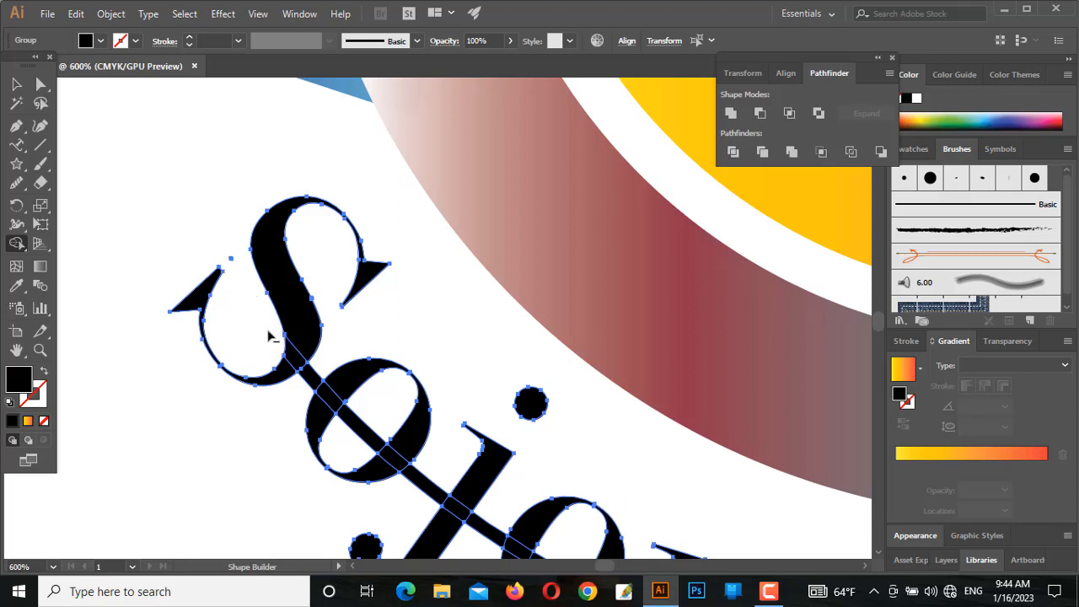
{"action": "left_click_drag", "start_coordinate": [306, 371], "coordinate": [406, 469]}
{"action": "scroll", "coordinate": [407, 316], "scroll_direction": "down", "scroll_amount": 2}
{"action": "scroll", "coordinate": [407, 316], "scroll_direction": "down", "scroll_amount": 1}
{"action": "left_click_drag", "start_coordinate": [412, 329], "coordinate": [583, 437]}
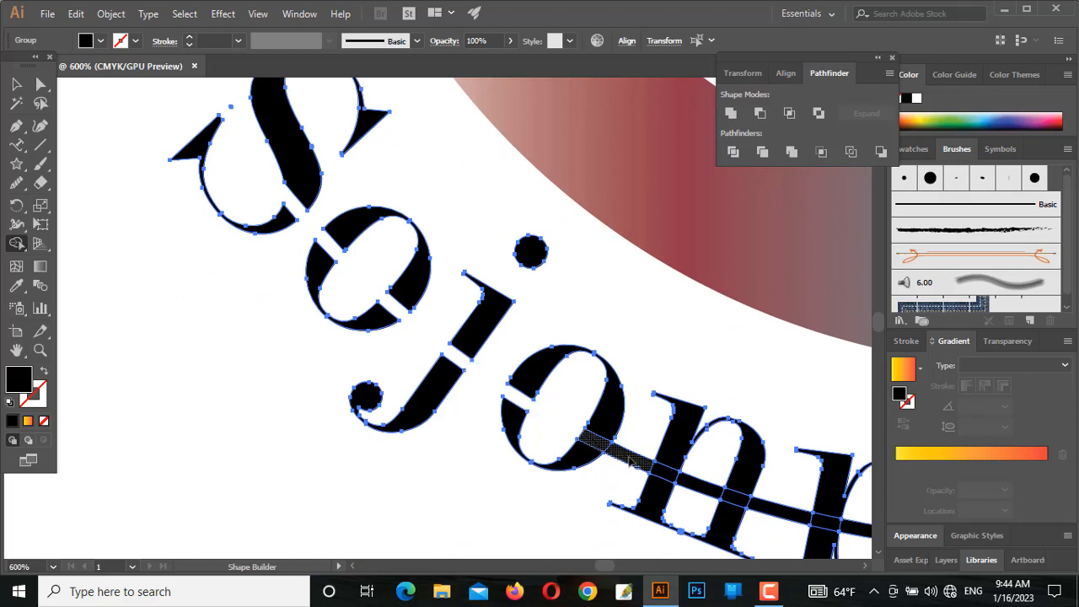
{"action": "left_click_drag", "start_coordinate": [702, 491], "coordinate": [774, 515]}
{"action": "left_click_drag", "start_coordinate": [837, 529], "coordinate": [837, 529]}
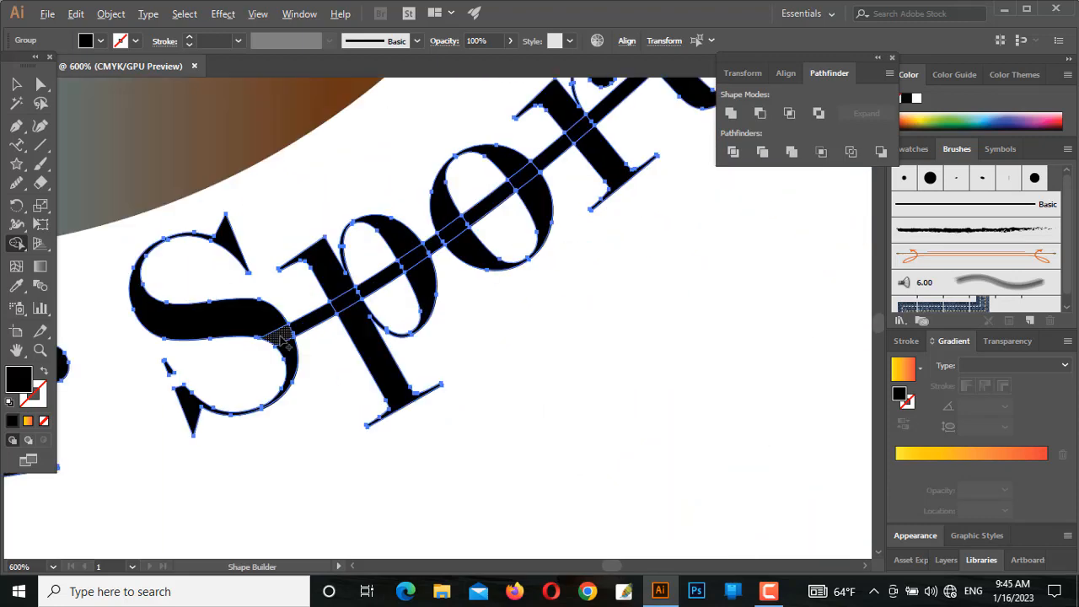
Remove the curve's segments from the letters of "Sport" with the Shape Builder tool
{"action": "mouse_move", "coordinate": [284, 339]}
{"action": "left_mouse_down"}
{"action": "mouse_move", "coordinate": [365, 315]}
{"action": "mouse_move", "coordinate": [346, 301]}
{"action": "mouse_move", "coordinate": [404, 264]}
{"action": "left_mouse_up"}
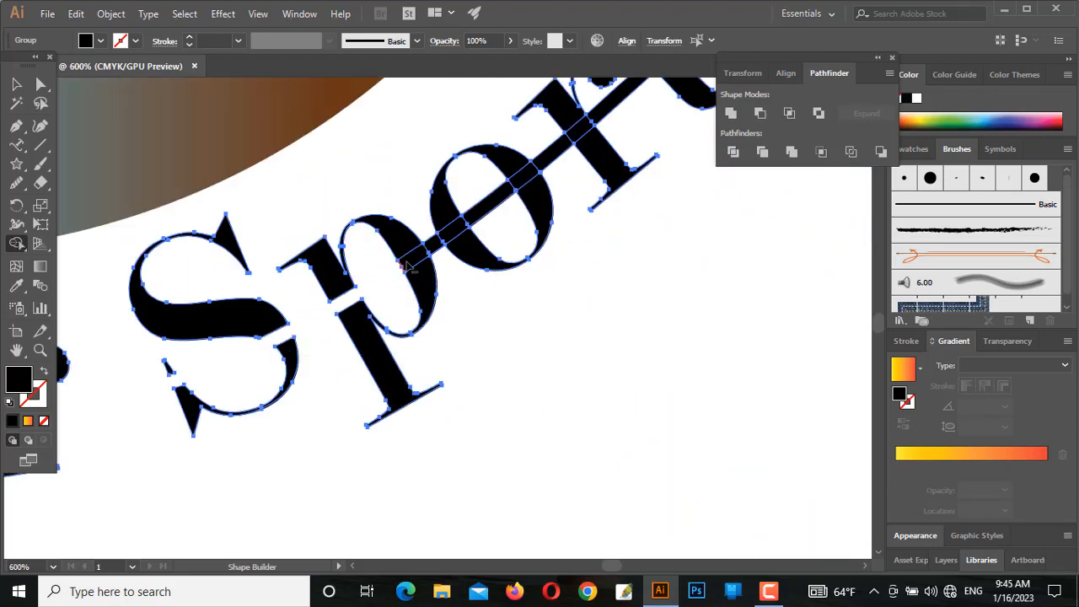
{"action": "left_click", "coordinate": [453, 232], "text": "alt"}
{"action": "left_click", "coordinate": [490, 205], "text": "alt"}
{"action": "left_click", "coordinate": [523, 176], "text": "alt"}
{"action": "left_click", "coordinate": [553, 152], "text": "alt"}
{"action": "left_click", "coordinate": [580, 129], "text": "alt"}
{"action": "left_click_drag", "start_coordinate": [624, 151], "coordinate": [394, 414]}
{"action": "left_click", "coordinate": [385, 370], "text": "alt"}
{"action": "left_click", "coordinate": [434, 322], "text": "alt"}
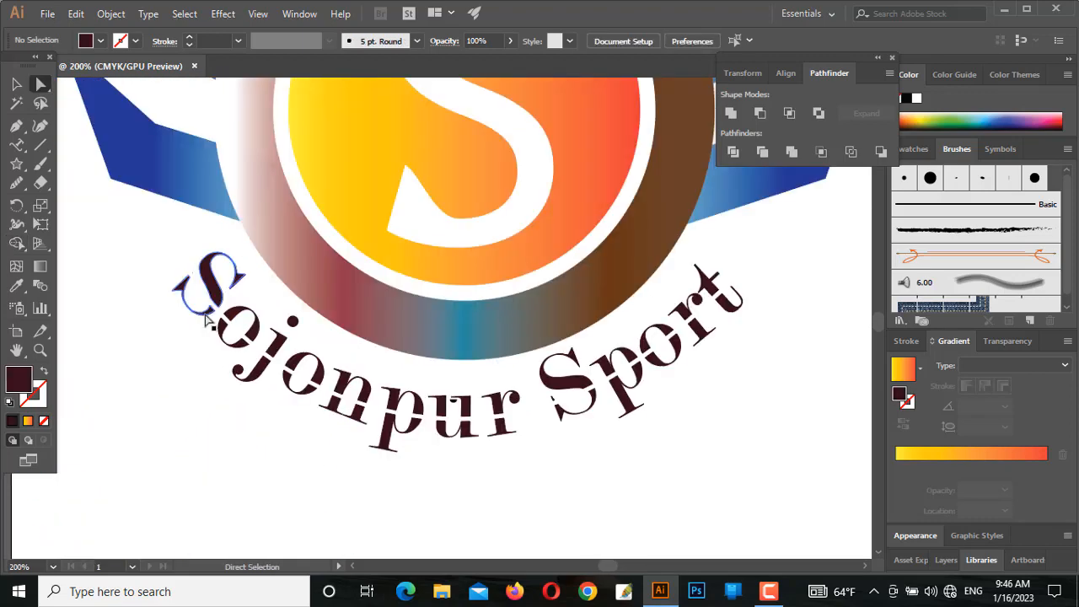
Try to recolour the lower piece of the first S in blue (#0A1C9E)
{"action": "left_click", "coordinate": [209, 316]}
{"action": "left_click", "coordinate": [17, 245]}
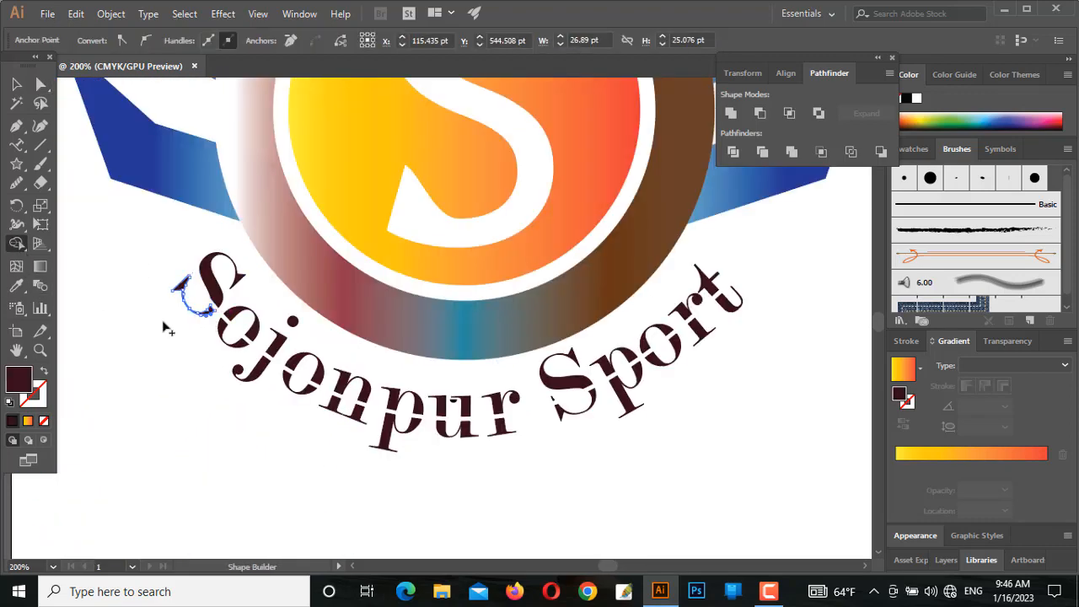
{"action": "double_click", "coordinate": [21, 381]}
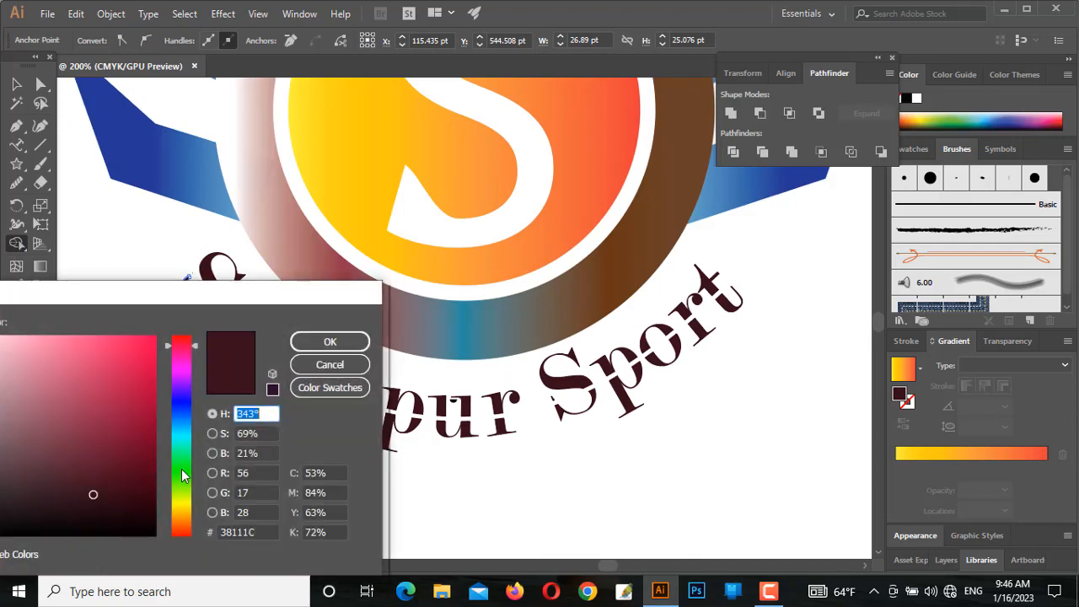
{"action": "left_click_drag", "start_coordinate": [182, 476], "coordinate": [182, 406]}
{"action": "left_click", "coordinate": [140, 404]}
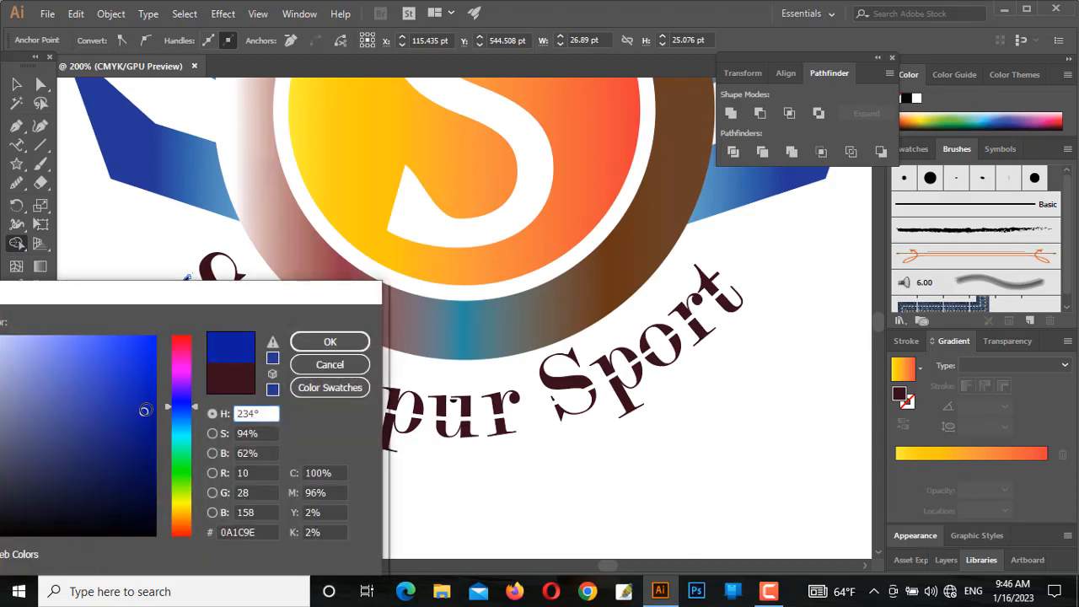
{"action": "left_click", "coordinate": [308, 342]}
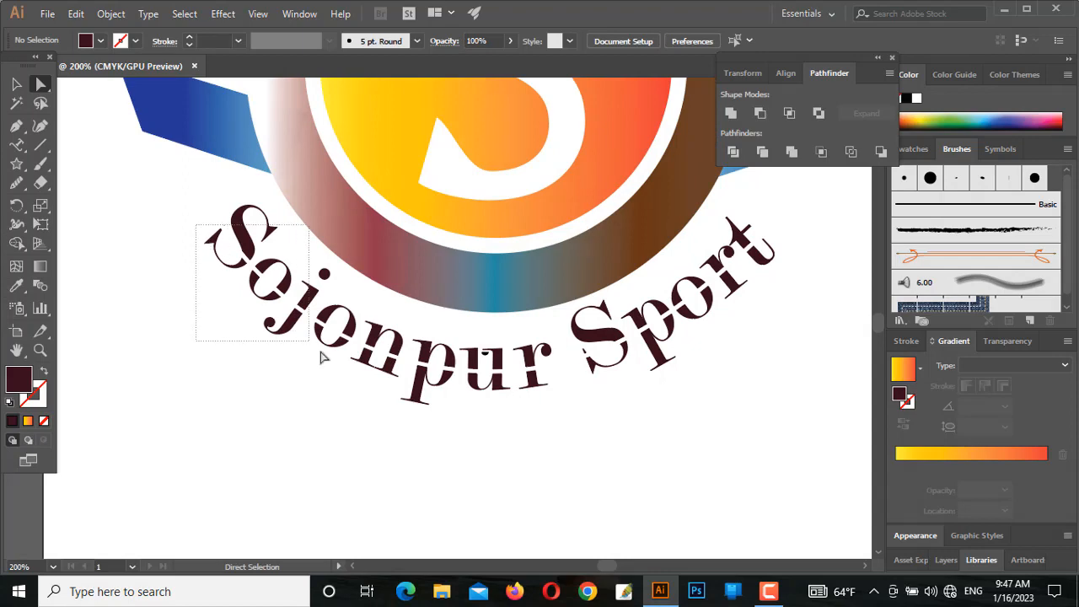
Select all the split letters and set the Shape Builder fill colour to dark blue (#0D0D99)
{"action": "left_click_drag", "start_coordinate": [306, 320], "coordinate": [805, 383]}
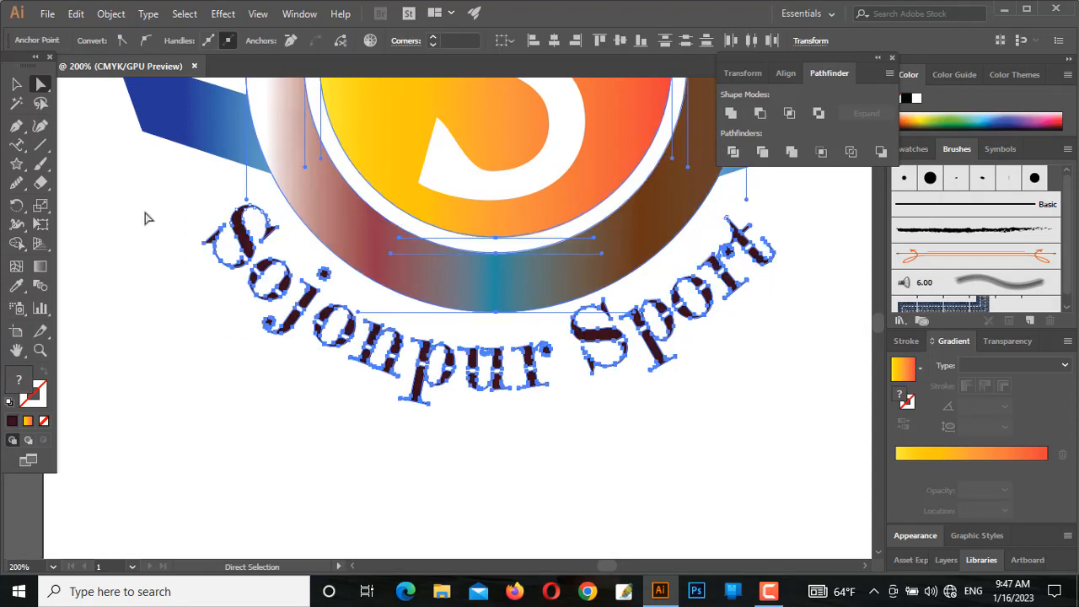
{"action": "key", "text": "shift+m"}
{"action": "double_click", "coordinate": [18, 379]}
{"action": "left_click", "coordinate": [181, 405]}
{"action": "mouse_move", "coordinate": [144, 400]}
{"action": "left_mouse_down"}
{"action": "mouse_move", "coordinate": [147, 362]}
{"action": "mouse_move", "coordinate": [140, 413]}
{"action": "left_mouse_up"}
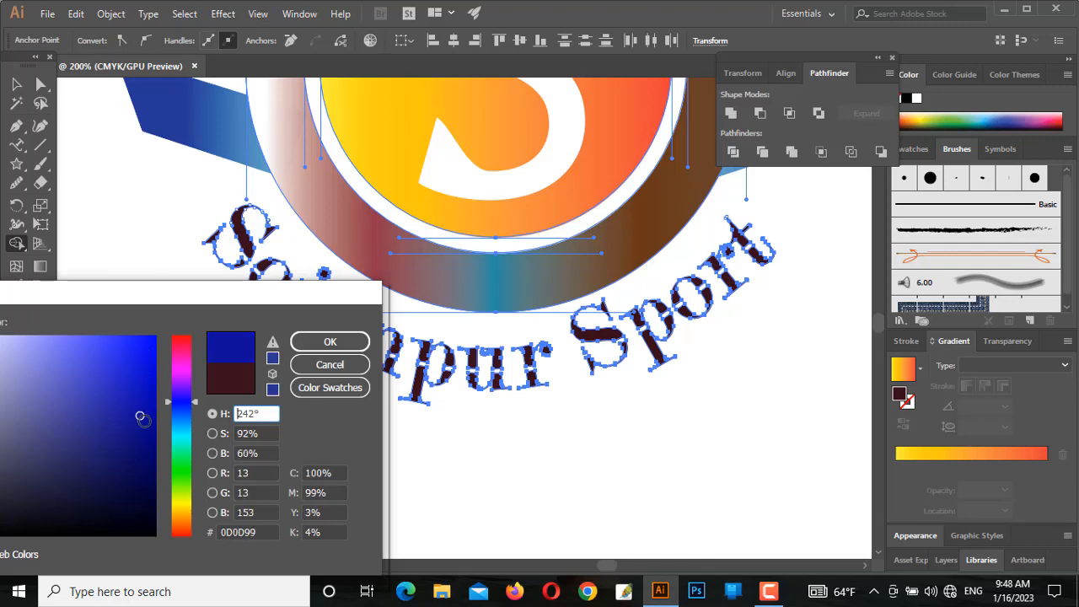
{"action": "left_click", "coordinate": [330, 341]}
Fill the lower pieces of the remaining letters in "Sojonpur" with dark blue using the Shape Builder tool
{"action": "scroll", "coordinate": [243, 270], "scroll_direction": "up", "scroll_amount": 2}
{"action": "left_click", "coordinate": [282, 330]}
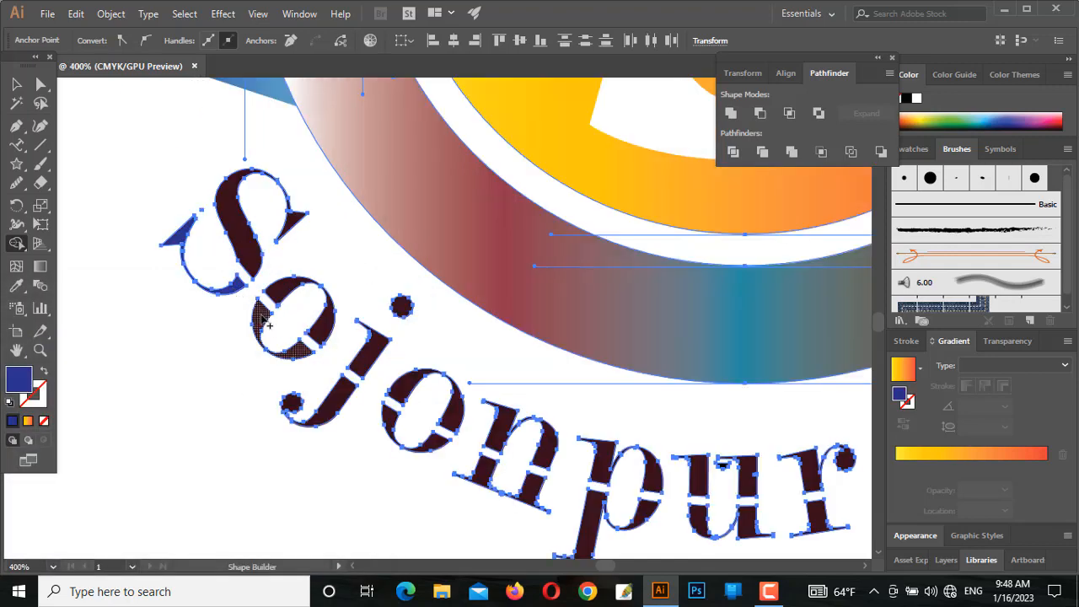
{"action": "left_click", "coordinate": [333, 403]}
{"action": "left_click", "coordinate": [403, 430]}
{"action": "left_click_drag", "start_coordinate": [408, 422], "coordinate": [137, 229]}
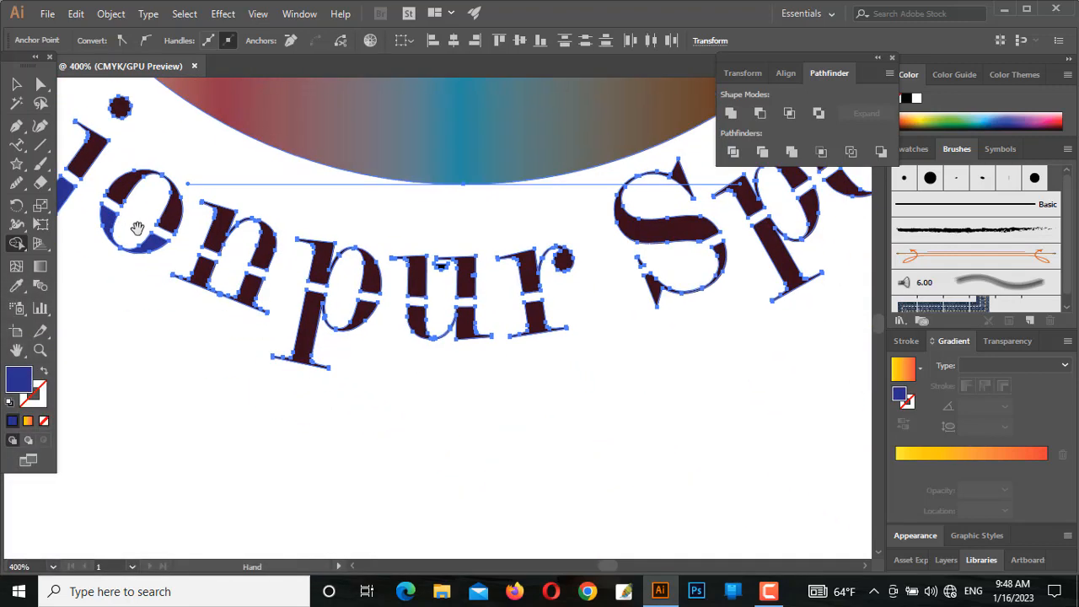
{"action": "left_click", "coordinate": [312, 326]}
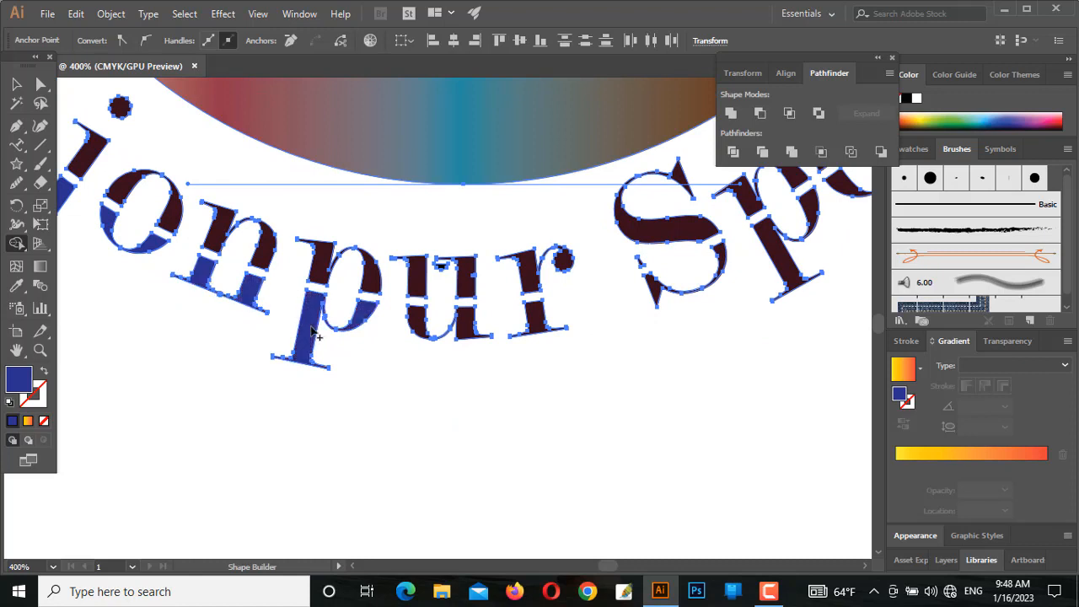
{"action": "left_click", "coordinate": [421, 322]}
{"action": "left_click", "coordinate": [534, 321]}
Fill the lower pieces of all the letters in "Sport" with the same dark blue using the Shape Builder tool
{"action": "left_click", "coordinate": [655, 292]}
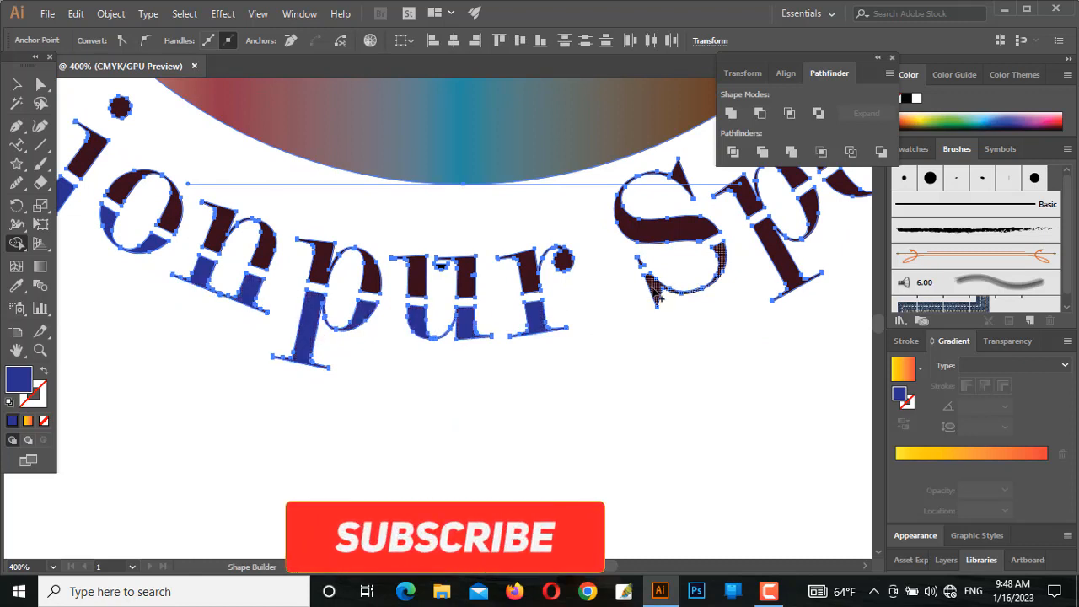
{"action": "left_click", "coordinate": [765, 246]}
{"action": "mouse_move", "coordinate": [652, 266]}
{"action": "left_mouse_down"}
{"action": "mouse_move", "coordinate": [522, 308]}
{"action": "mouse_move", "coordinate": [186, 382]}
{"action": "left_mouse_up"}
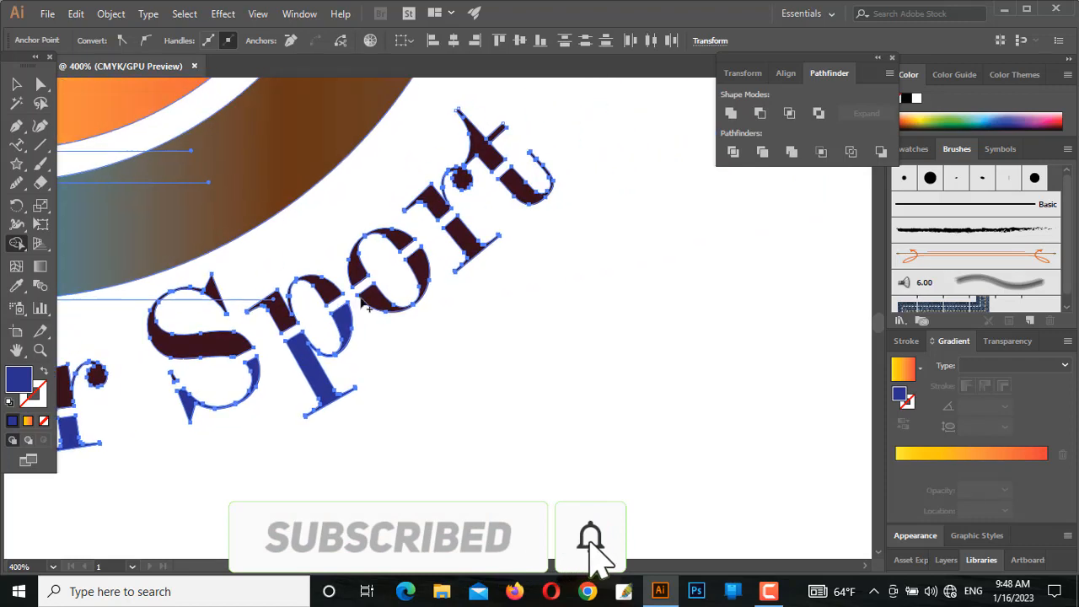
{"action": "left_click", "coordinate": [384, 302]}
{"action": "left_click", "coordinate": [467, 236]}
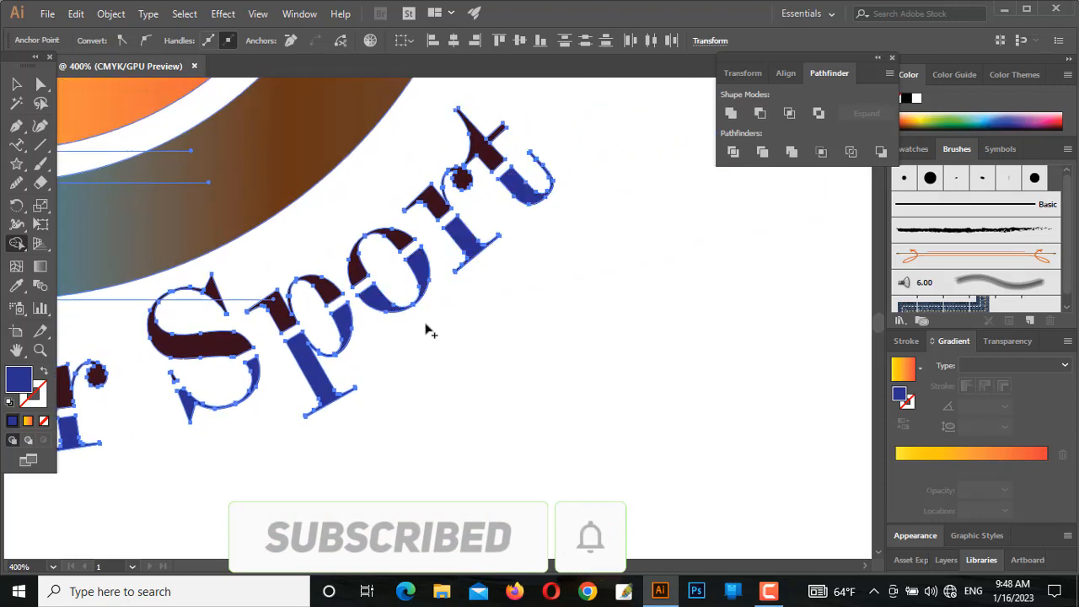
Deselect the lettering and examine the whole logo with its stars, wings, ring and two-colour text
{"action": "left_click", "coordinate": [16, 84]}
{"action": "key", "text": "ctrl+minus"}
{"action": "key", "text": "ctrl+minus"}
{"action": "key", "text": "ctrl+minus"}
{"action": "left_click", "coordinate": [608, 435]}
{"action": "key", "text": "ctrl+minus"}
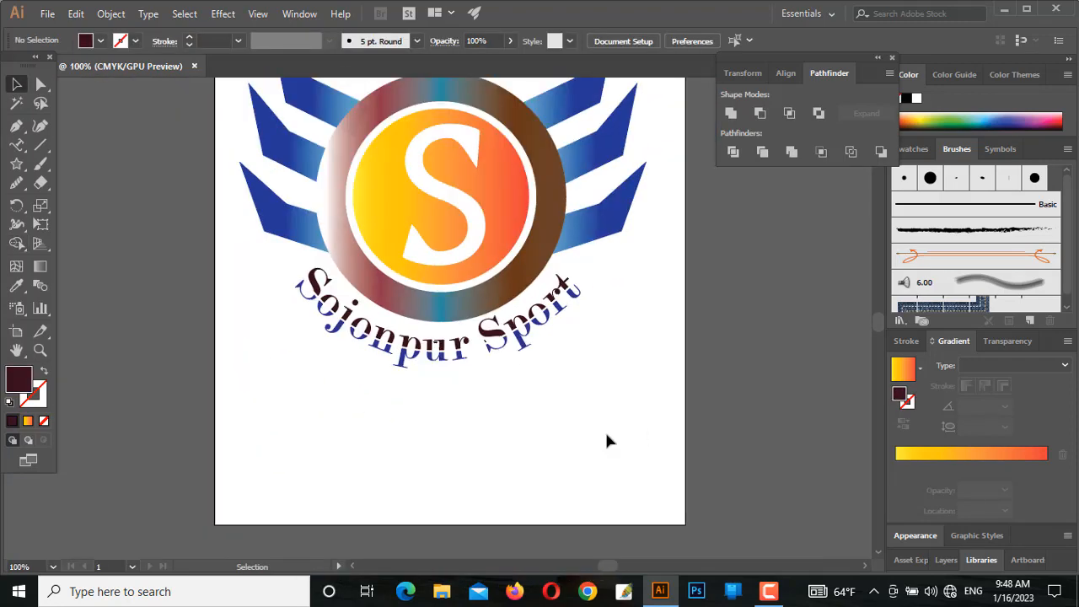
{"action": "scroll", "coordinate": [609, 440], "scroll_direction": "up", "scroll_amount": 3}
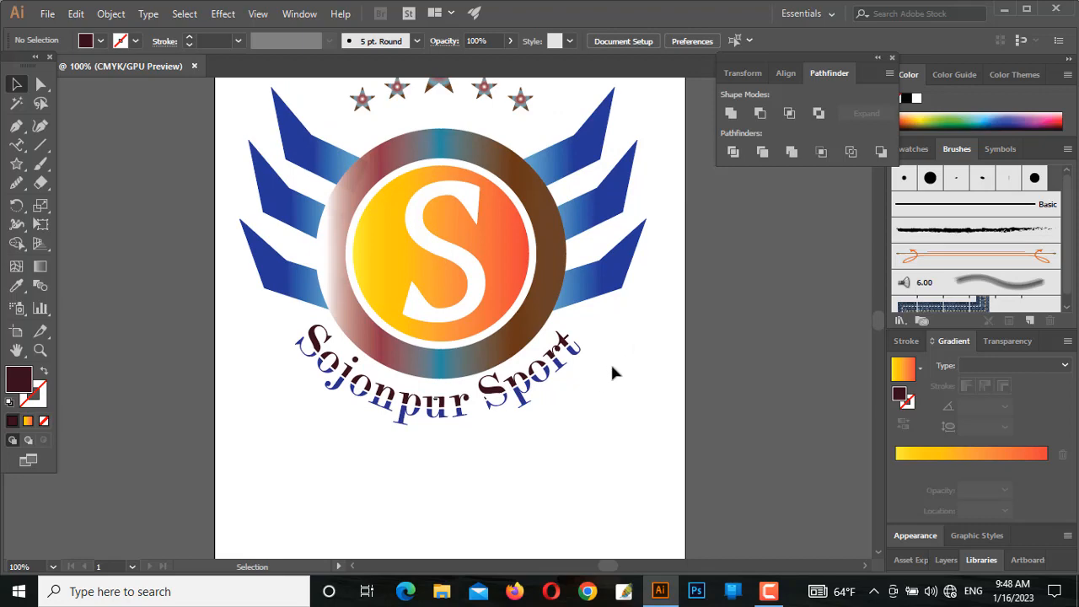
{"action": "key", "text": "ctrl+minus"}
{"action": "key", "text": "ctrl+plus"}
{"action": "key", "text": "ctrl+plus"}
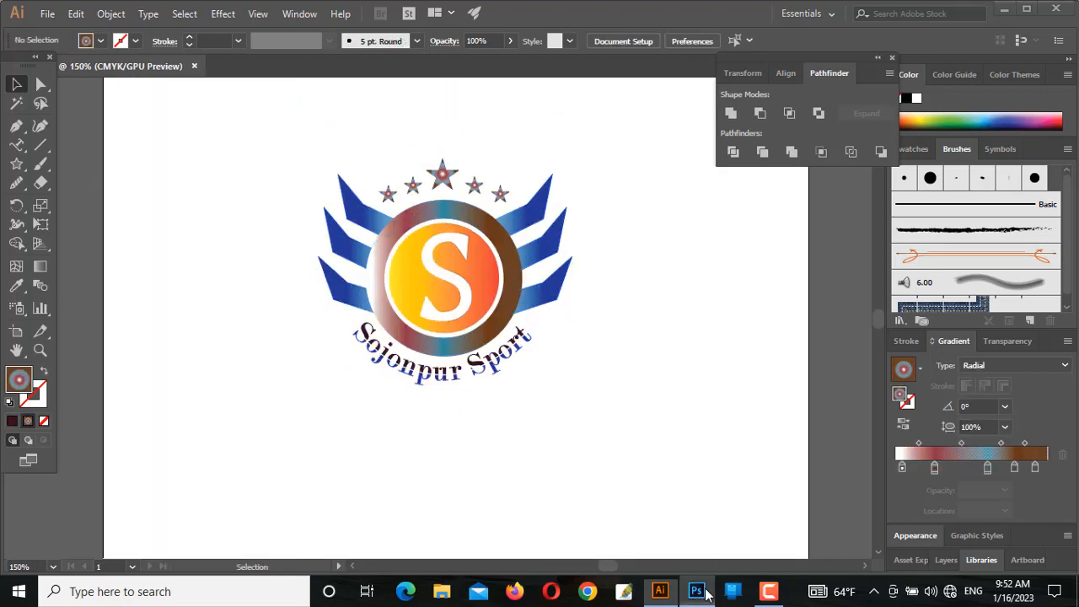
Switch to Photoshop and open the file Black Wall Logo Design Mockup.psd
{"action": "left_click", "coordinate": [696, 591]}
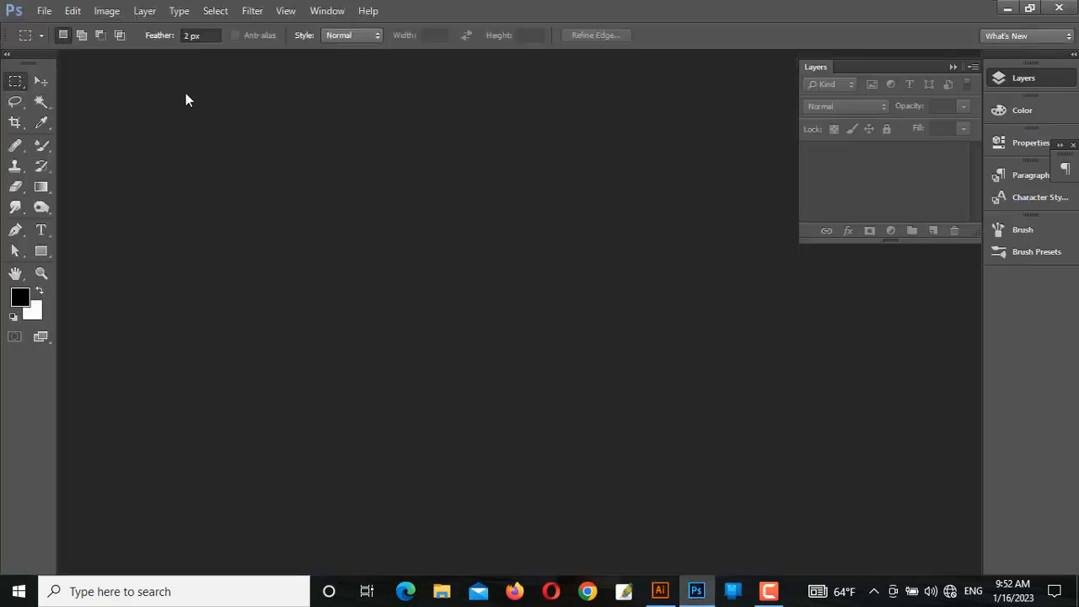
{"action": "left_click", "coordinate": [43, 11]}
{"action": "left_click", "coordinate": [38, 40]}
{"action": "left_click", "coordinate": [409, 351]}
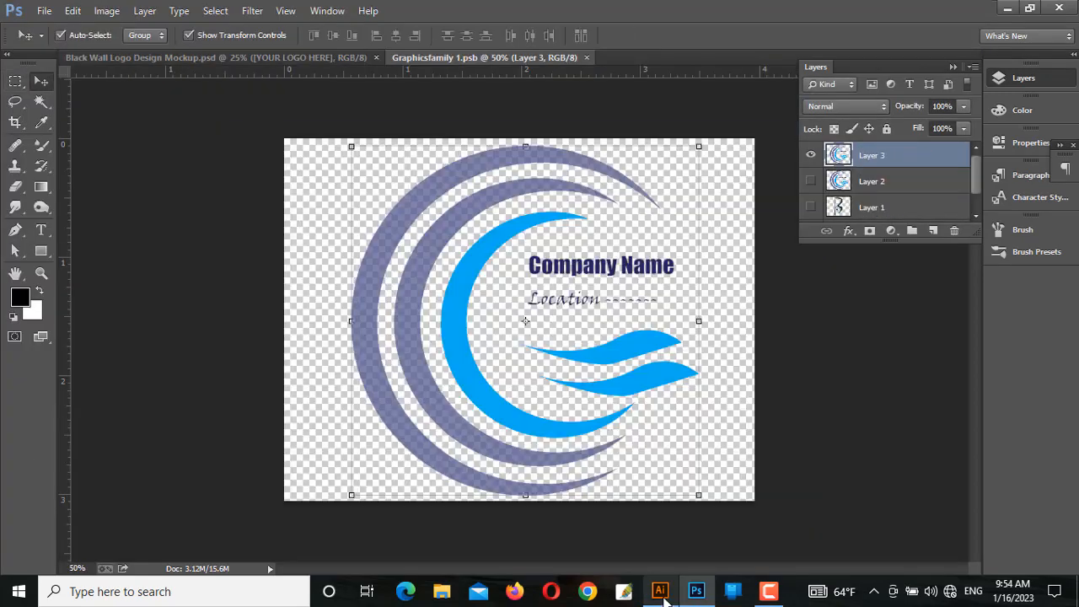
Bring the winged logo from Illustrator into Graphicsfamily 1.psb as a smart object replacing the sample logo, and save and close that document
{"action": "left_click", "coordinate": [664, 598]}
{"action": "left_click_drag", "start_coordinate": [487, 327], "coordinate": [530, 371]}
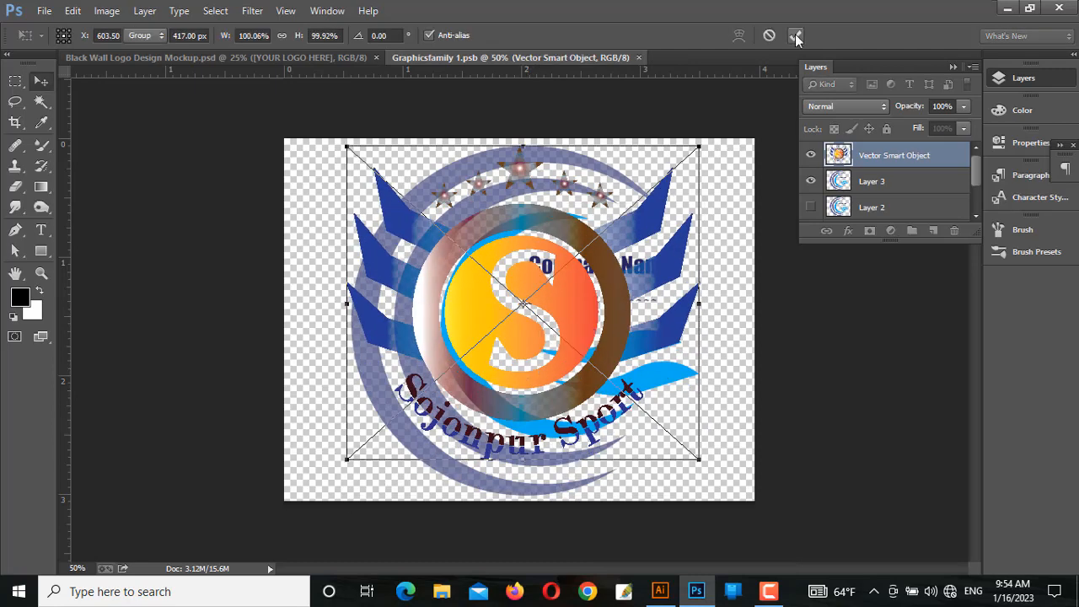
{"action": "key", "text": "Return"}
{"action": "left_click", "coordinate": [645, 57]}
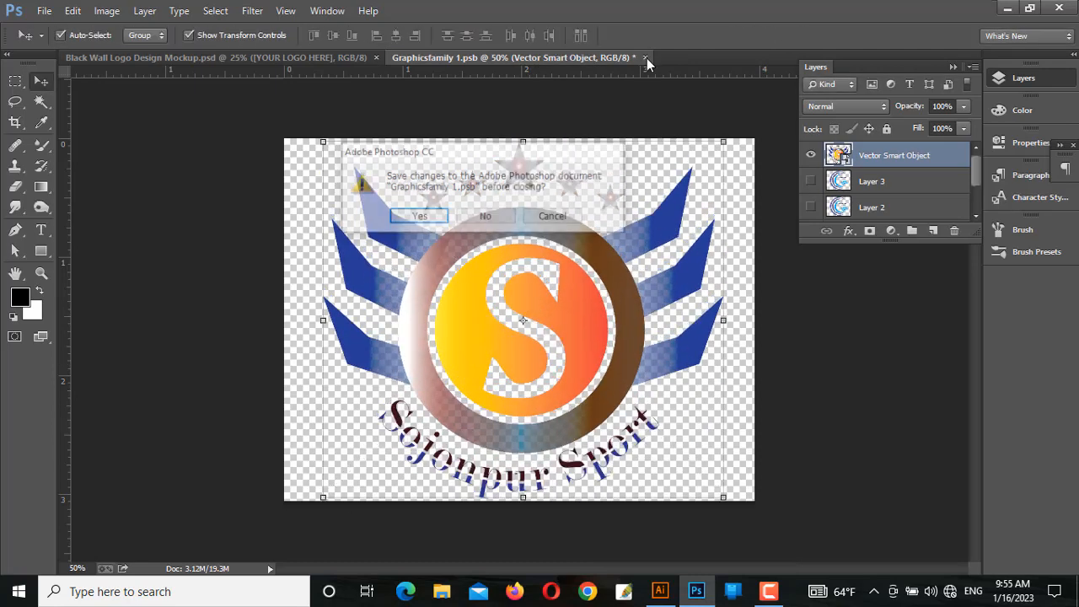
{"action": "left_click", "coordinate": [413, 218]}
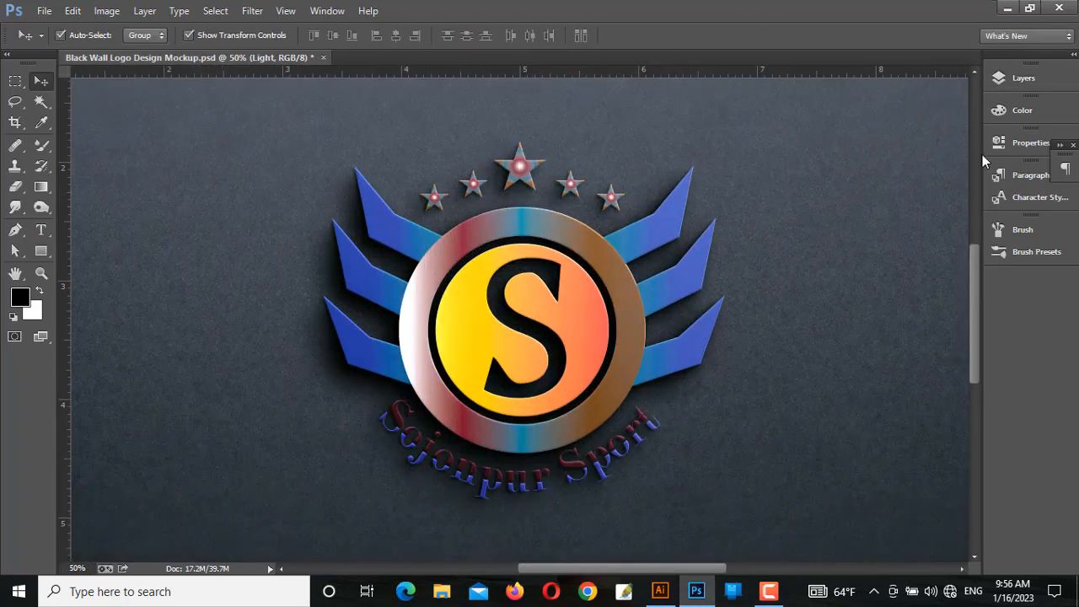